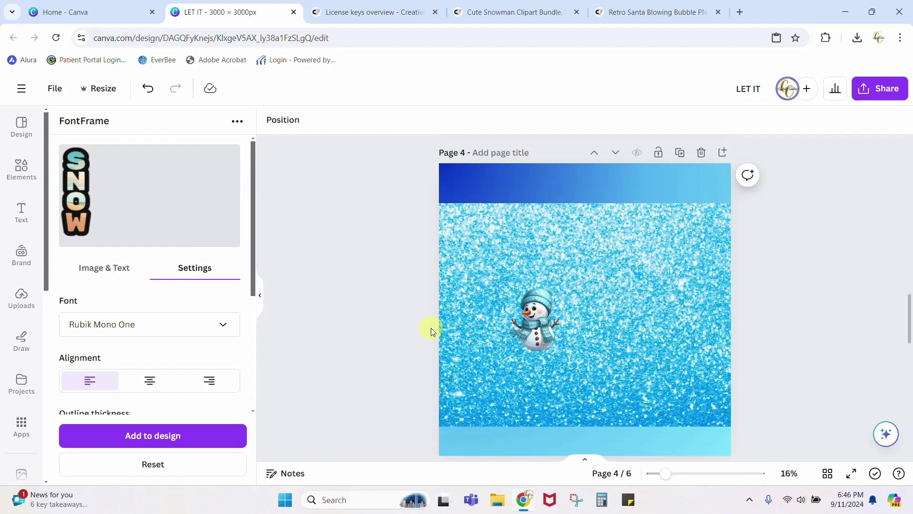
Delete the small snowman and the blue glitter image from page 4
left_click(560, 317)
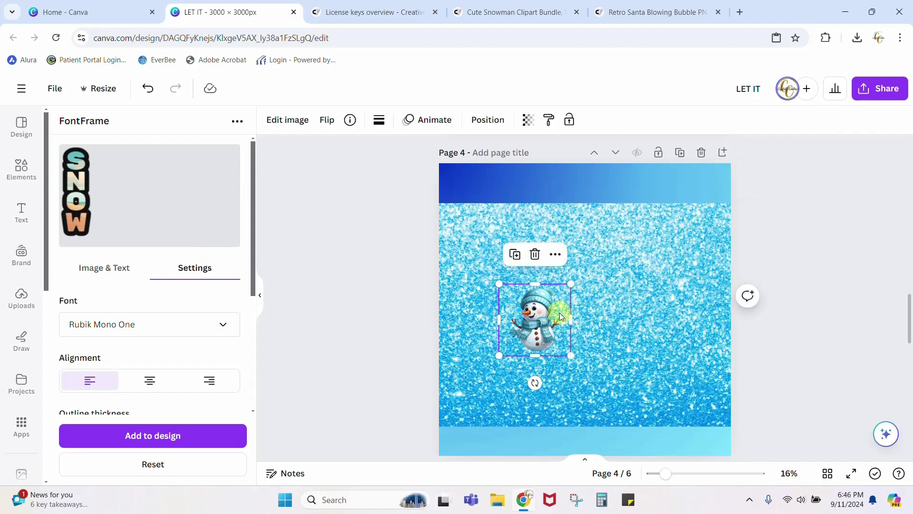
key("Delete")
left_click(630, 315)
key("Delete")
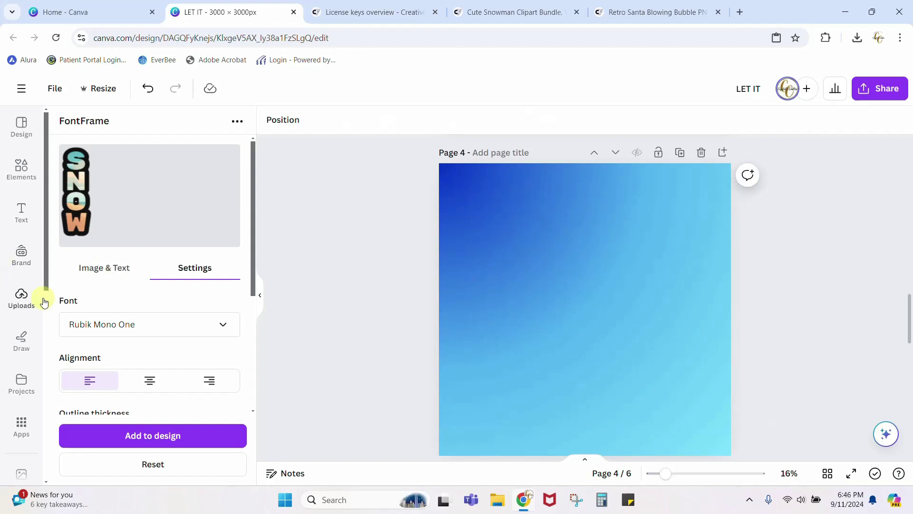
Upload the LET IT PNG file from the Downloads folder and place it on page 4
left_click(24, 302)
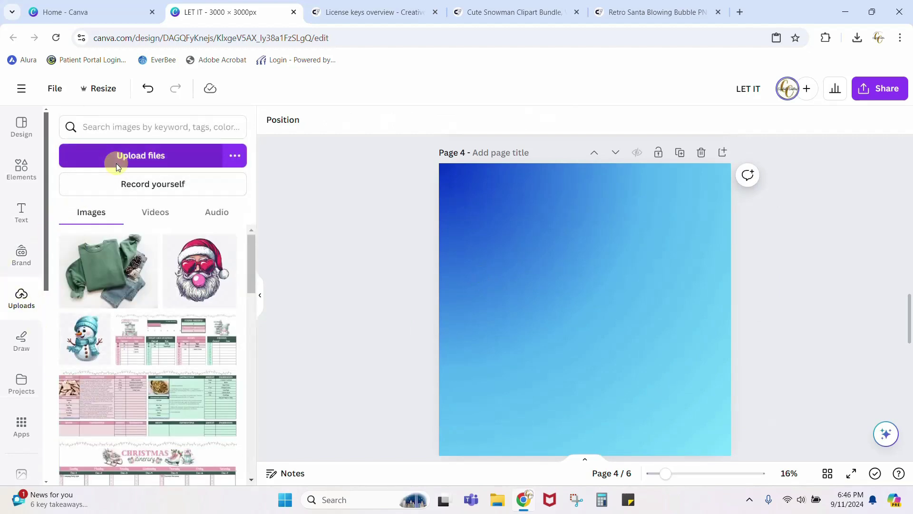
left_click(118, 165)
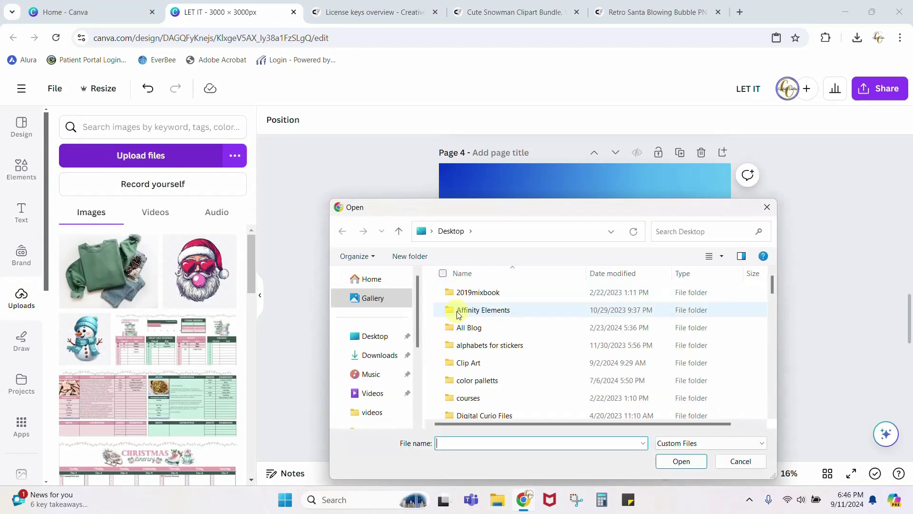
left_click(384, 353)
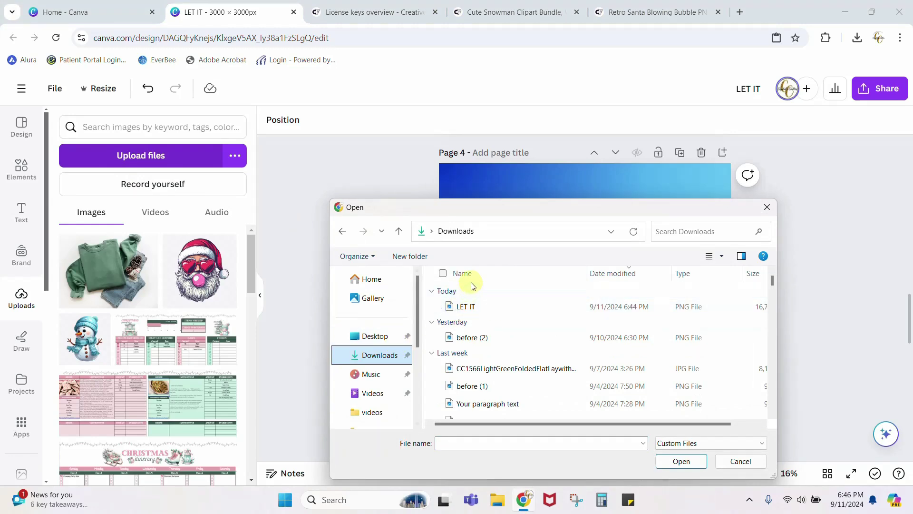
left_click(470, 308)
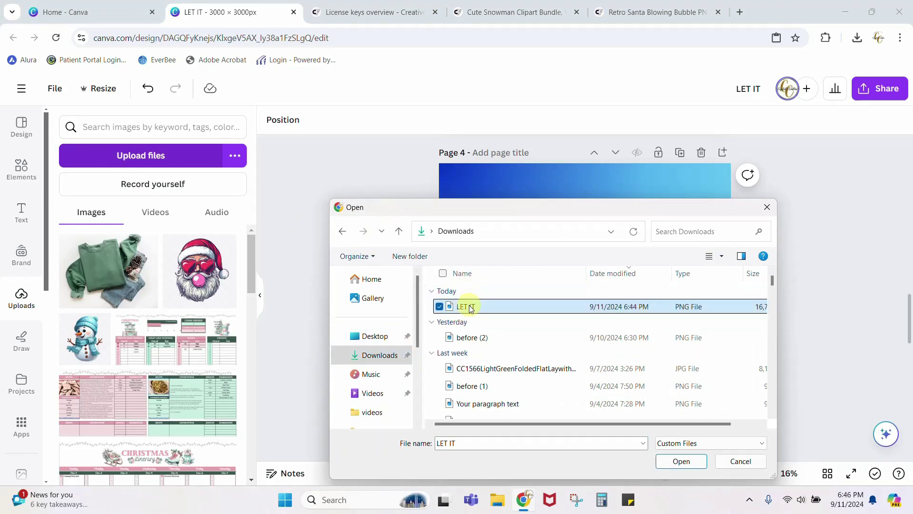
left_click(681, 461)
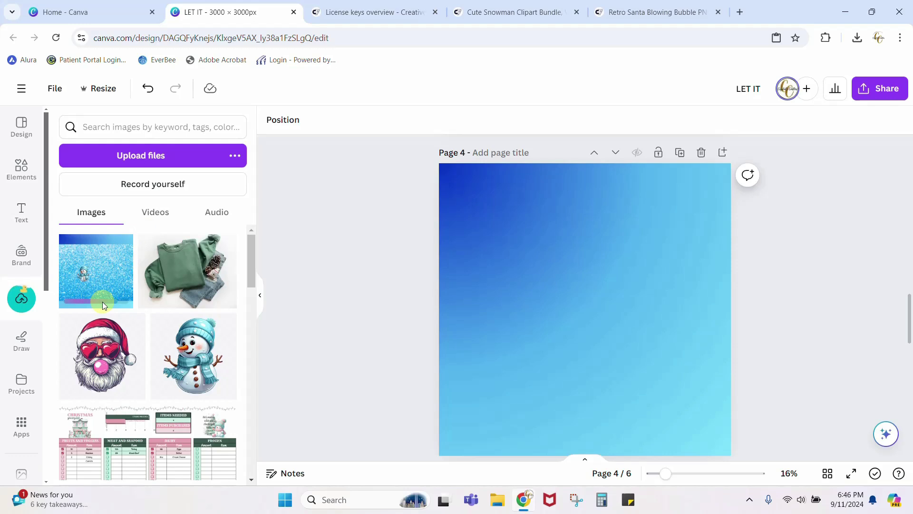
left_click(98, 273)
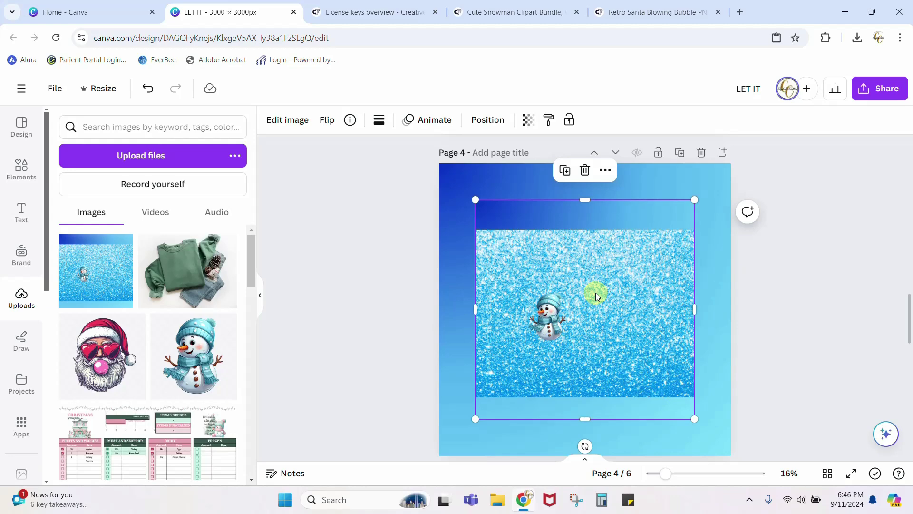
Fill the SNOW lettering in FontFrame with the placed glitter snowman image at an image scale of 1.8
left_click(21, 424)
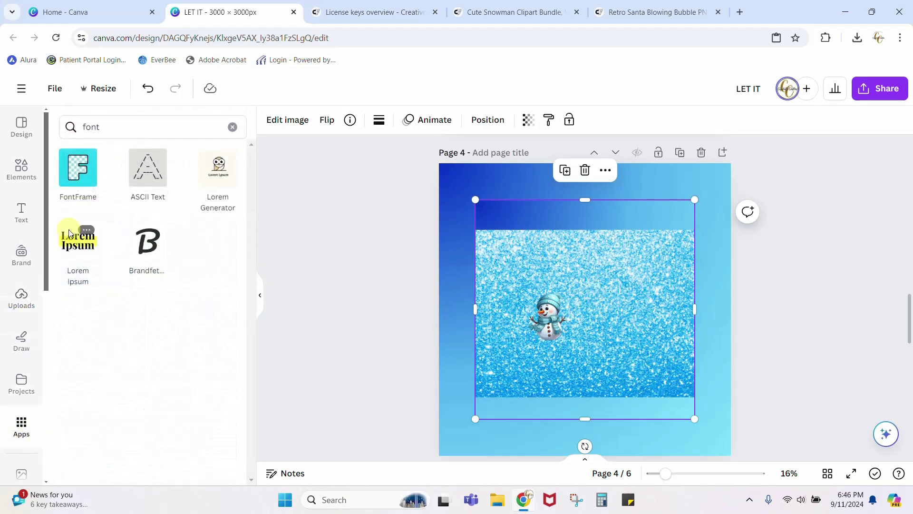
left_click(75, 174)
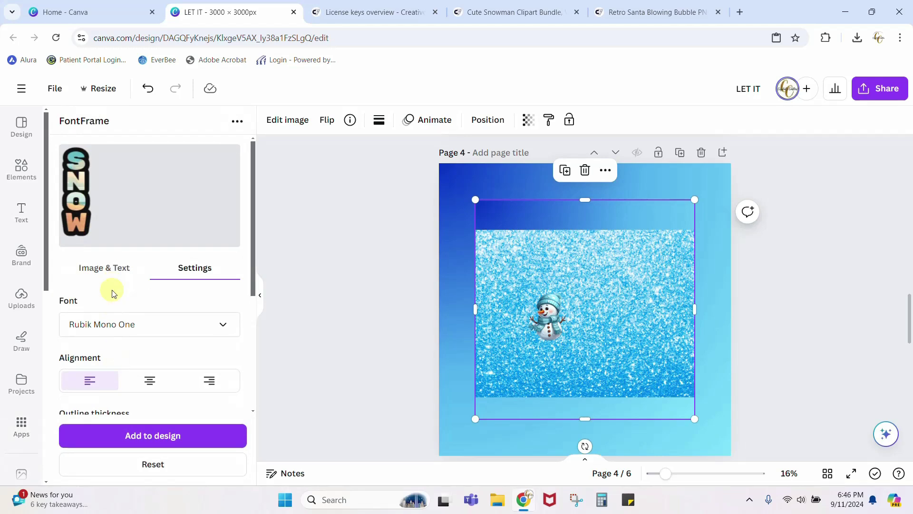
left_click(105, 270)
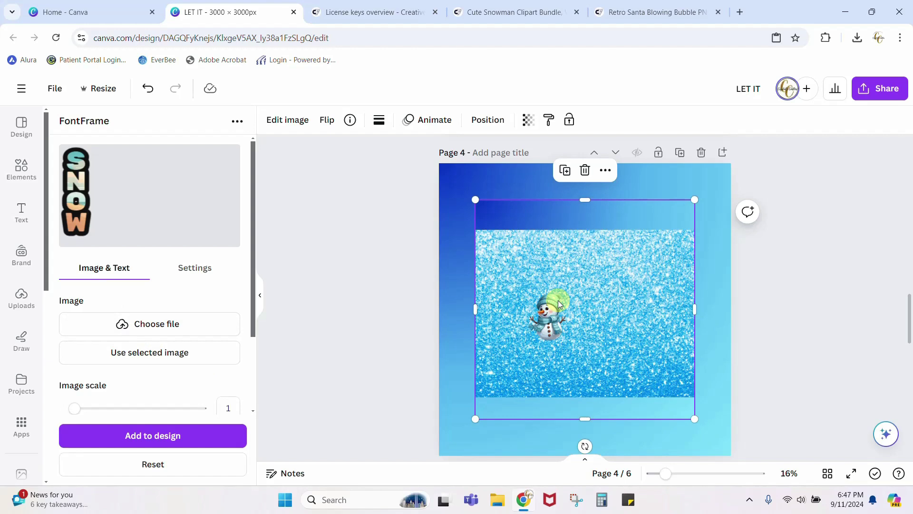
left_click(157, 355)
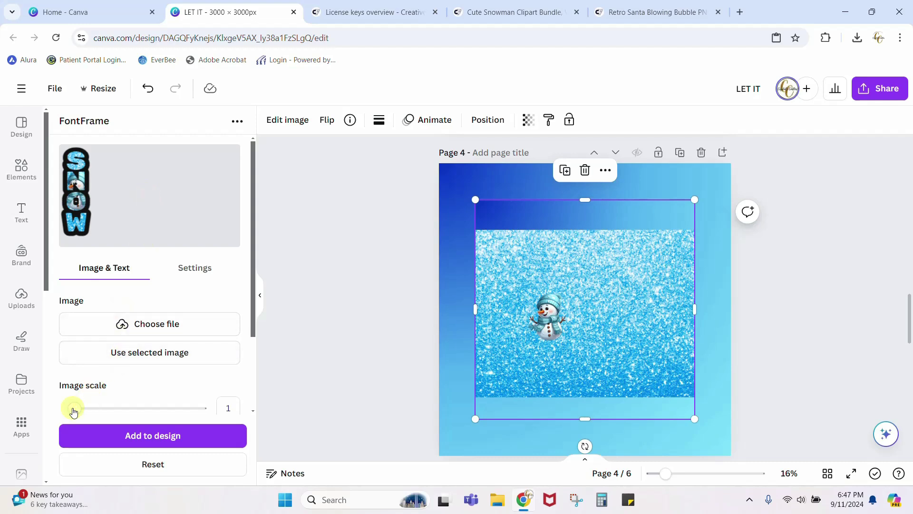
left_click_drag(75, 409, 99, 406)
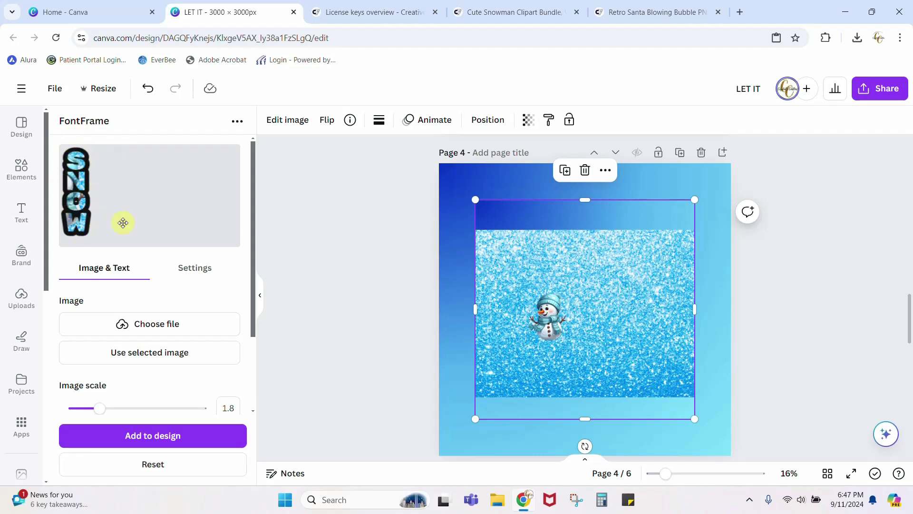
Reduce the outline thickness of the SNOW lettering to a thin line in the FontFrame settings
left_click(201, 269)
scroll(199, 267, "down", 3)
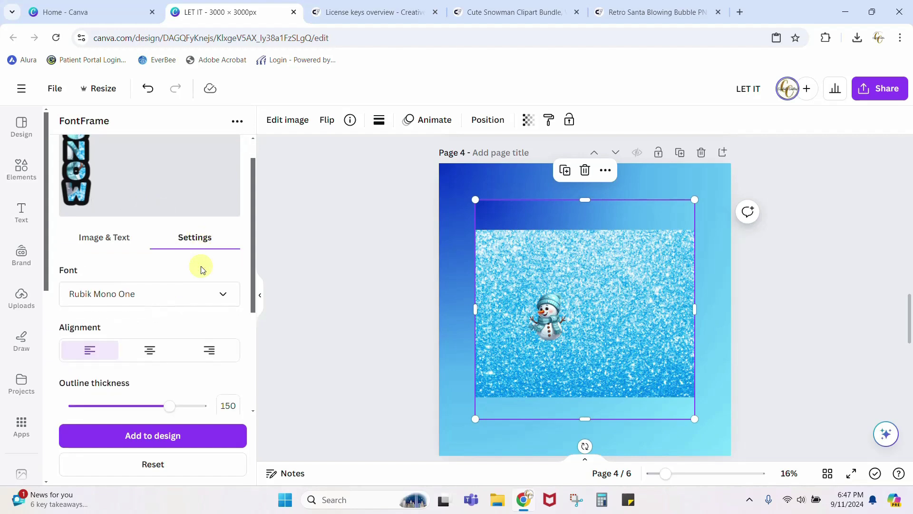
left_click_drag(169, 324, 80, 328)
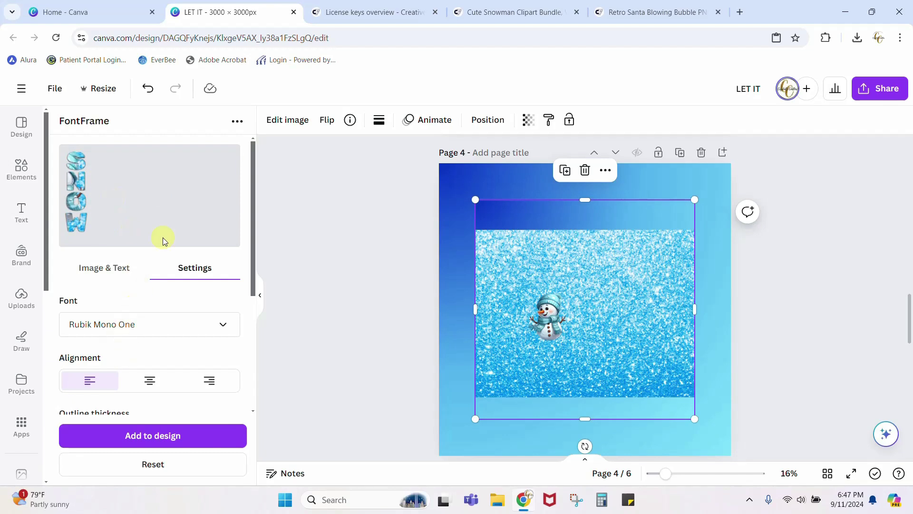
Try an image scale of 2 for the lettering's fill, set it to 1.8, and reposition the image inside the letters
left_click(112, 272)
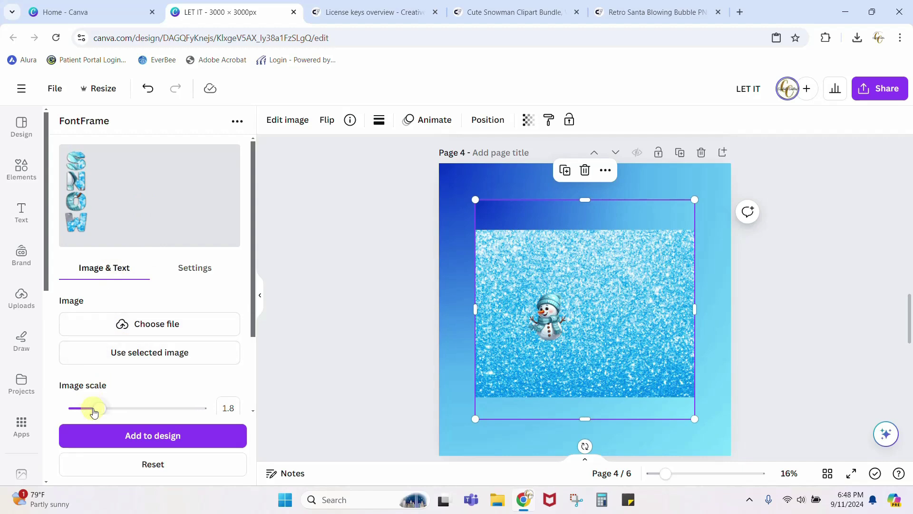
left_click_drag(101, 411, 107, 412)
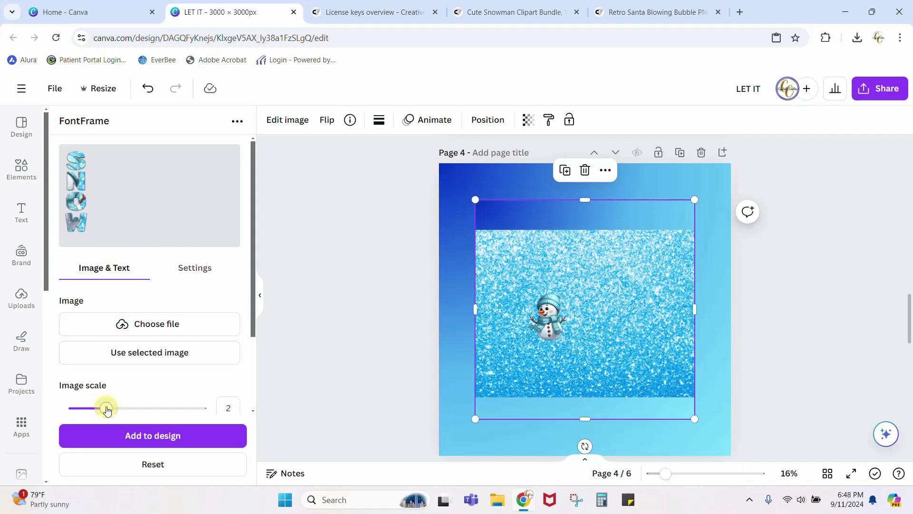
left_click_drag(127, 196, 149, 202)
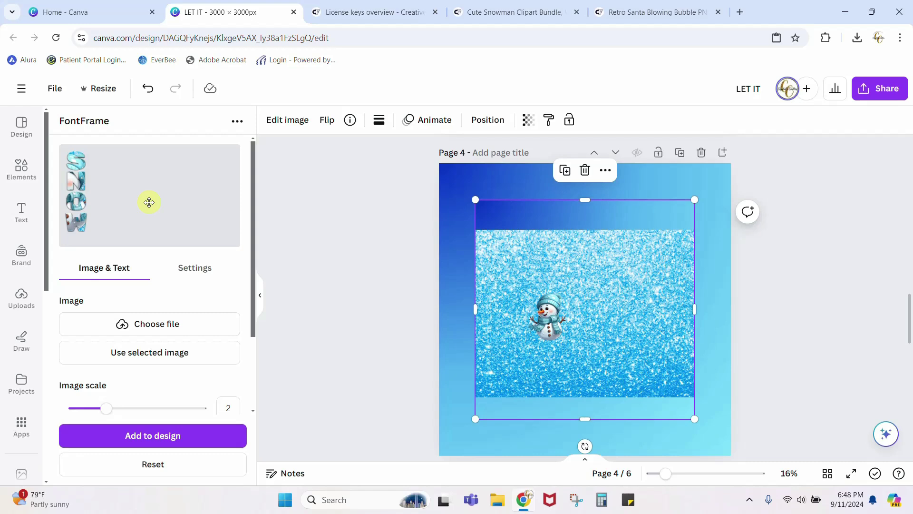
left_click_drag(108, 410, 99, 408)
left_click_drag(112, 195, 110, 199)
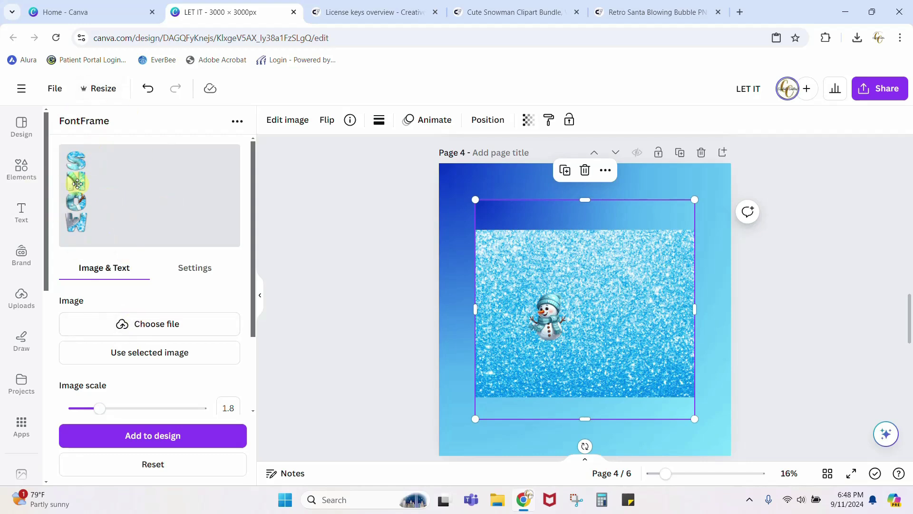
Add the filled SNOW lettering to page 4 and delete the source image behind it
left_click(150, 441)
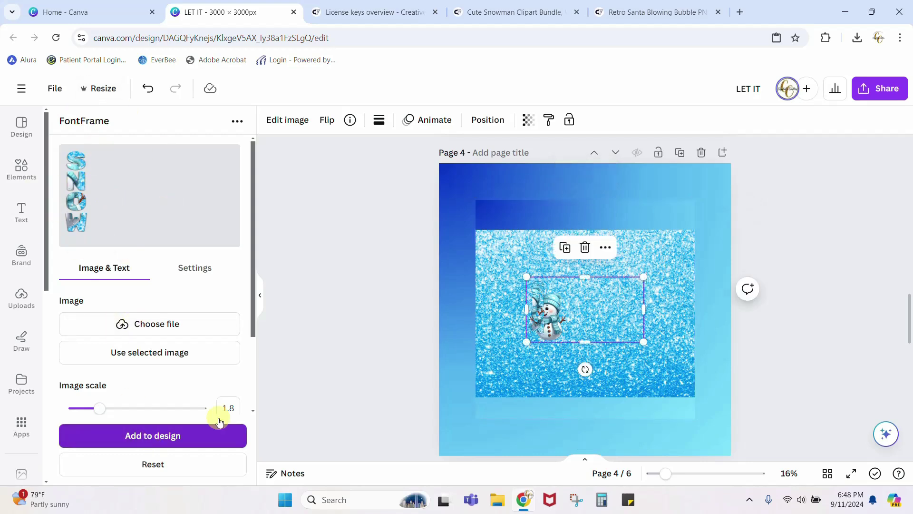
left_click(657, 234)
key("Delete")
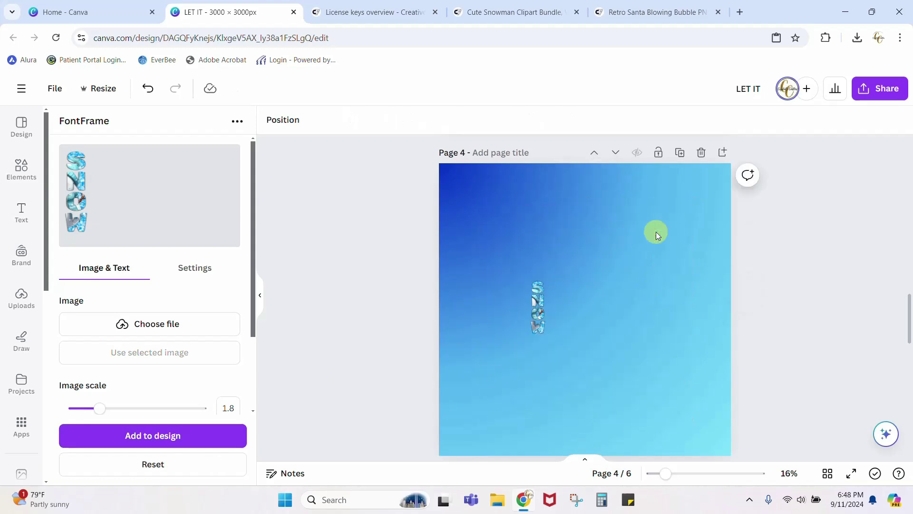
Crop the empty area beside the SNOW lettering, then enlarge it to nearly page height on the right half of page 4
left_click(542, 315)
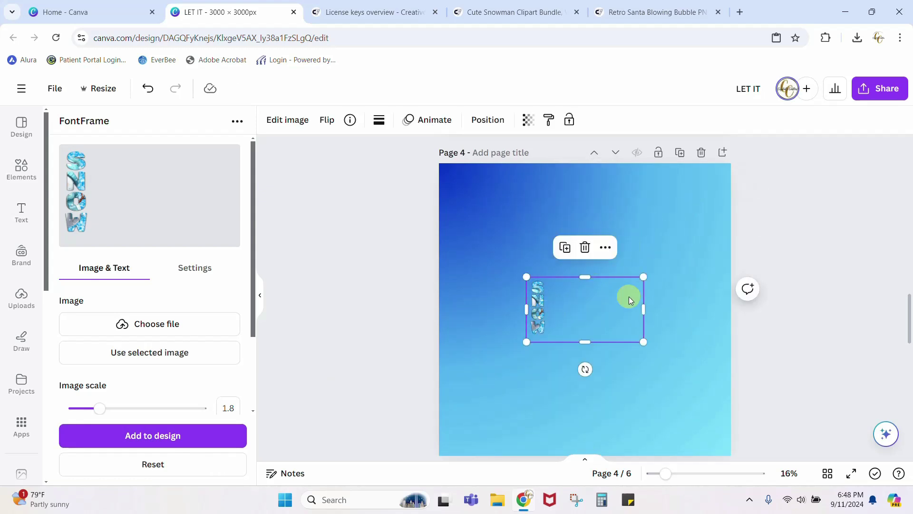
left_click_drag(645, 305, 550, 306)
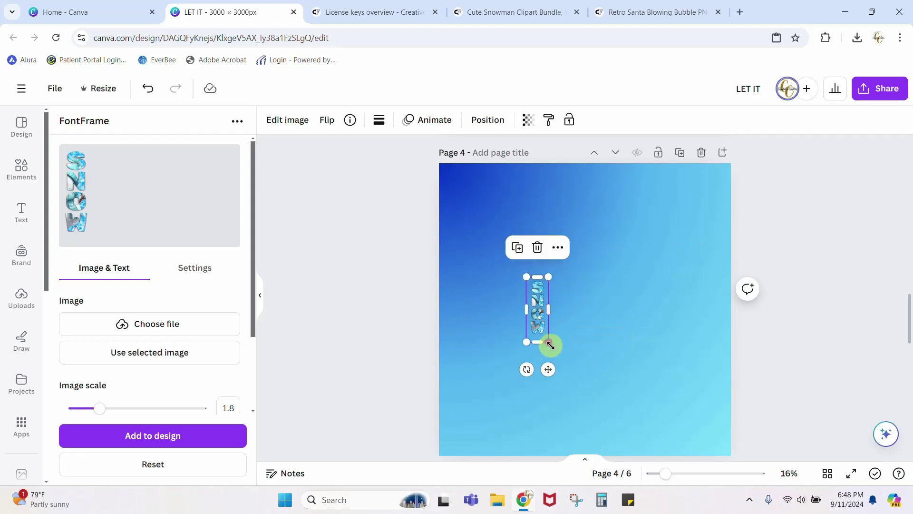
left_click_drag(549, 343, 691, 430)
left_click_drag(555, 408, 610, 324)
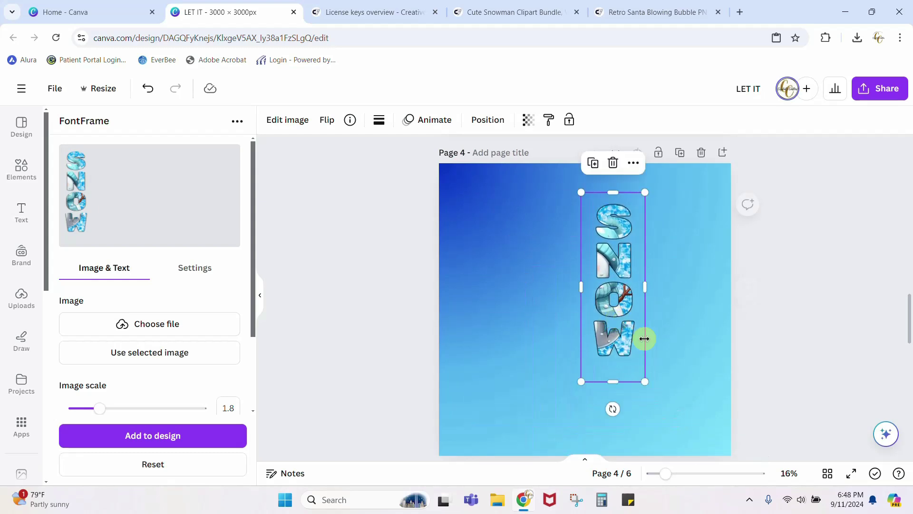
left_click_drag(645, 381, 679, 481)
Trim the empty space above and below the SNOW lettering and nudge it up to fit within page 4
scroll(674, 397, "down", 1)
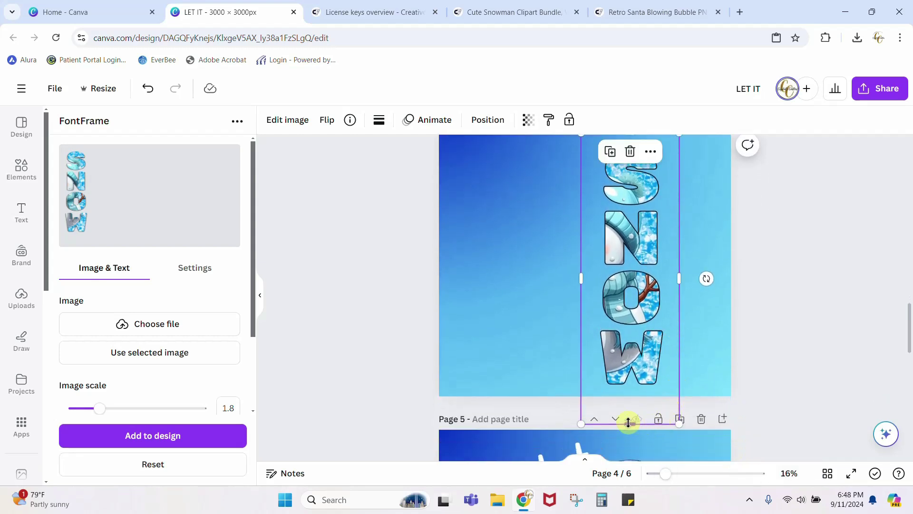
left_click_drag(628, 422, 626, 389)
scroll(661, 219, "up", 1)
left_click_drag(633, 193, 636, 198)
scroll(638, 296, "up", 1)
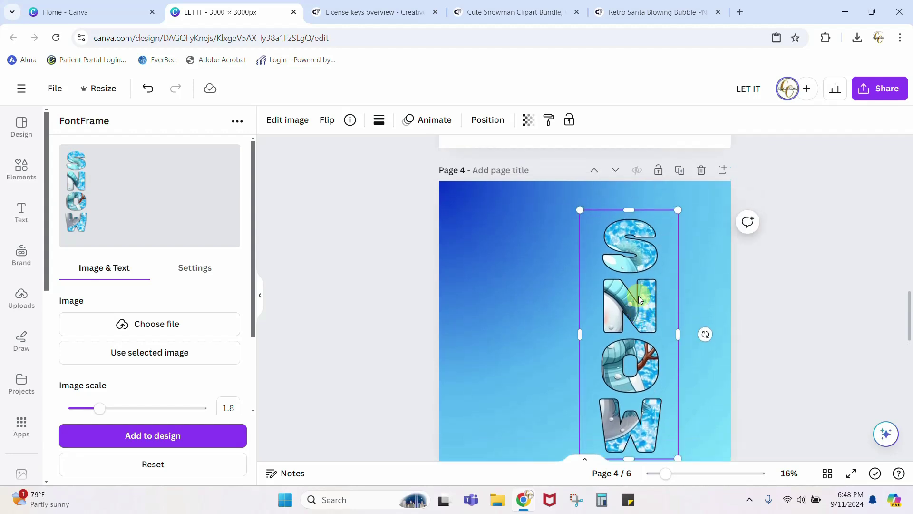
Move the large snowman from page 3 onto page 4, over the SNOW lettering
scroll(638, 295, "up", 2)
left_click(559, 215)
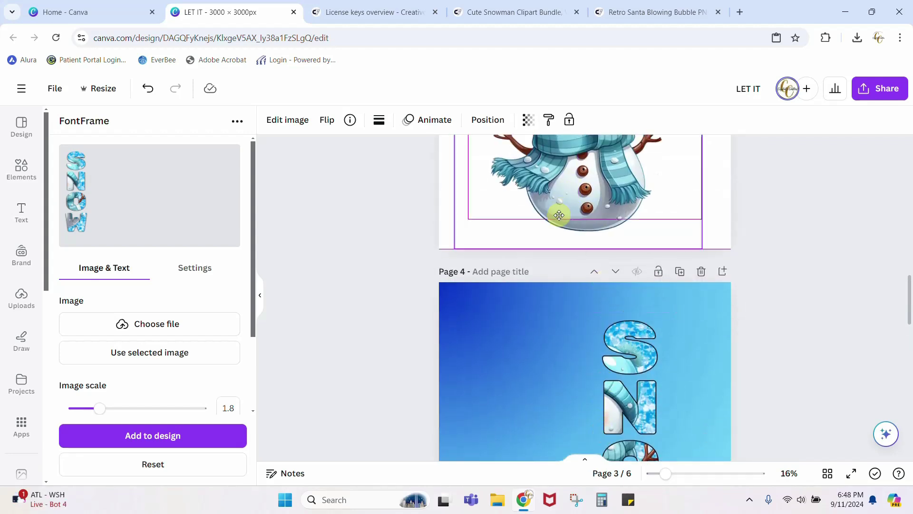
left_click_drag(559, 215, 566, 457)
scroll(784, 379, "down", 2)
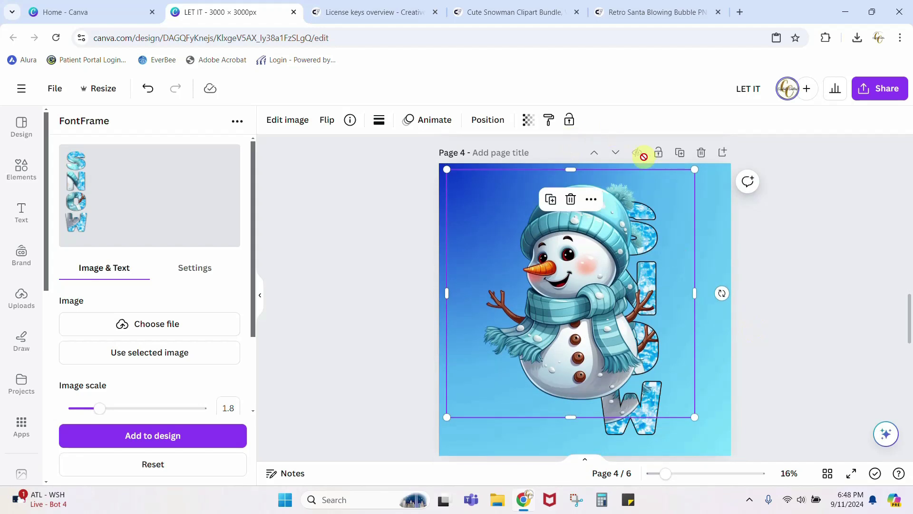
Resize the snowman to about 2446 px square and position it so it overlaps the left part of the SNOW lettering
left_click_drag(694, 170, 646, 217)
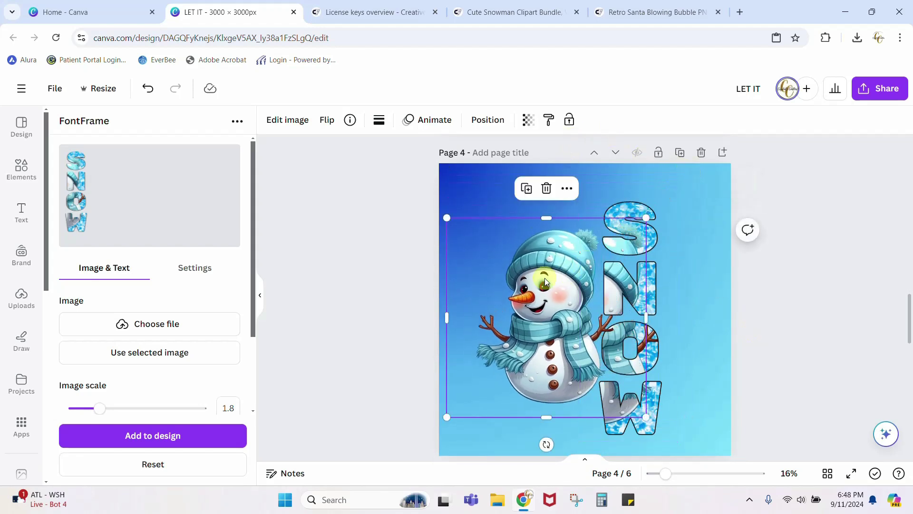
left_click_drag(544, 280, 561, 280)
left_click_drag(663, 417, 702, 455)
mouse_move(562, 325)
left_mouse_down()
mouse_move(536, 318)
mouse_move(574, 317)
left_mouse_up()
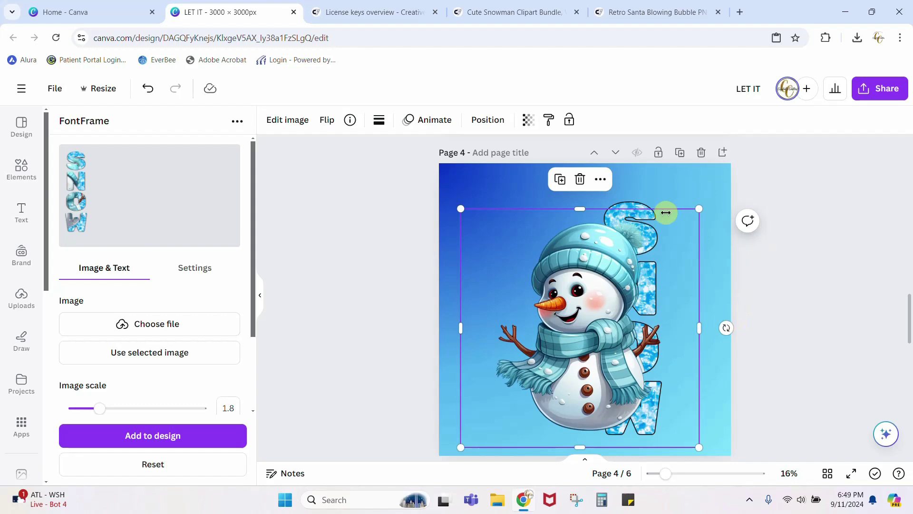
Send the snowman one layer backward, behind the SNOW lettering
left_click(487, 119)
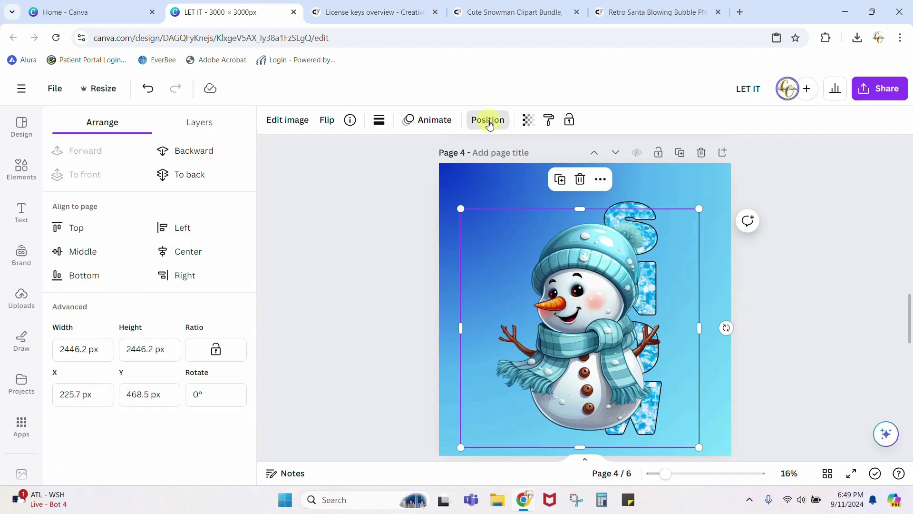
left_click(187, 151)
left_click(355, 241)
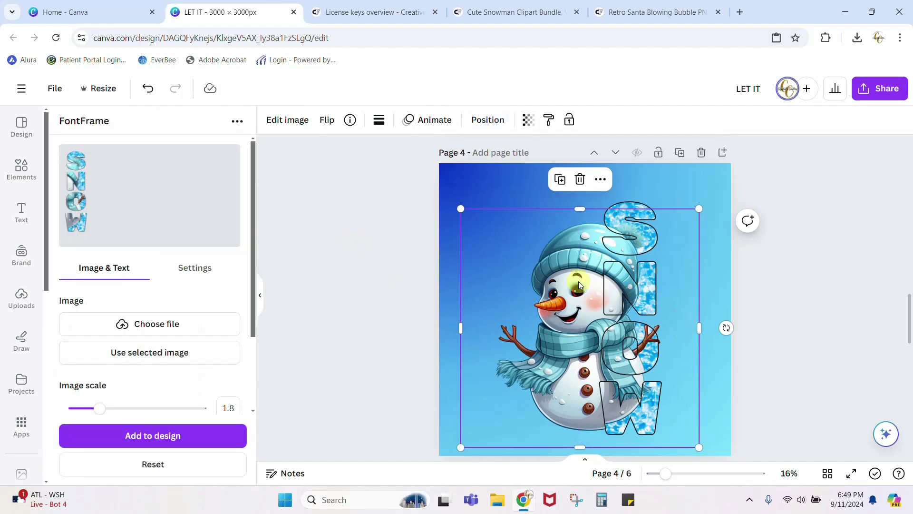
Nudge the snowman up, shrink it to about 2408 px square, and bring it forward in front of the SNOW lettering
left_click_drag(579, 284, 578, 279)
left_click_drag(465, 442, 464, 442)
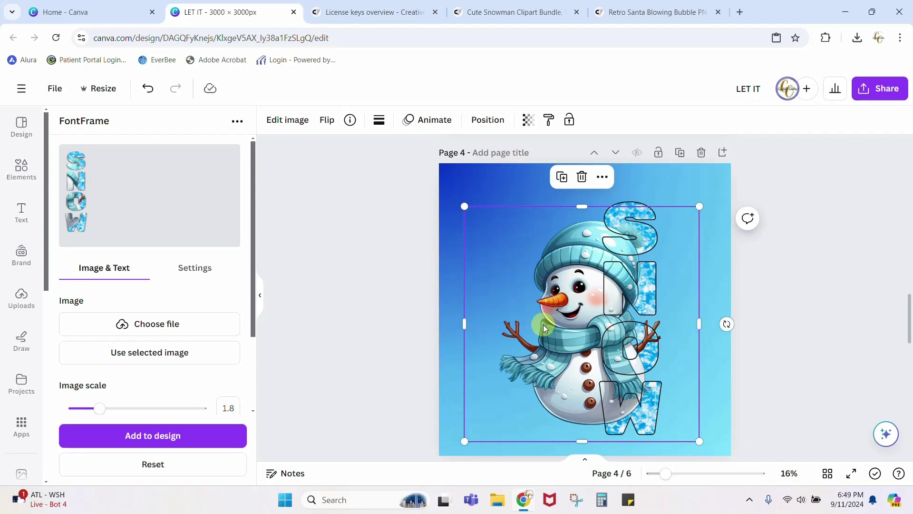
left_click(478, 119)
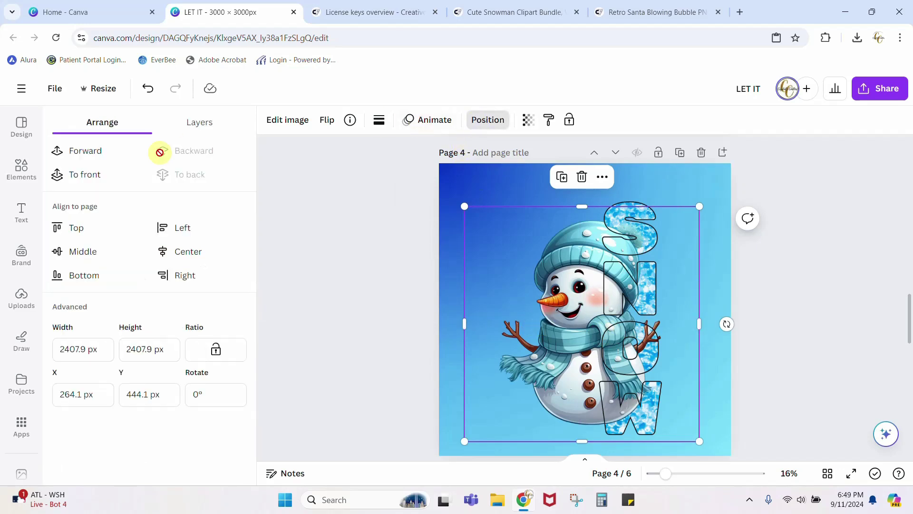
left_click(73, 151)
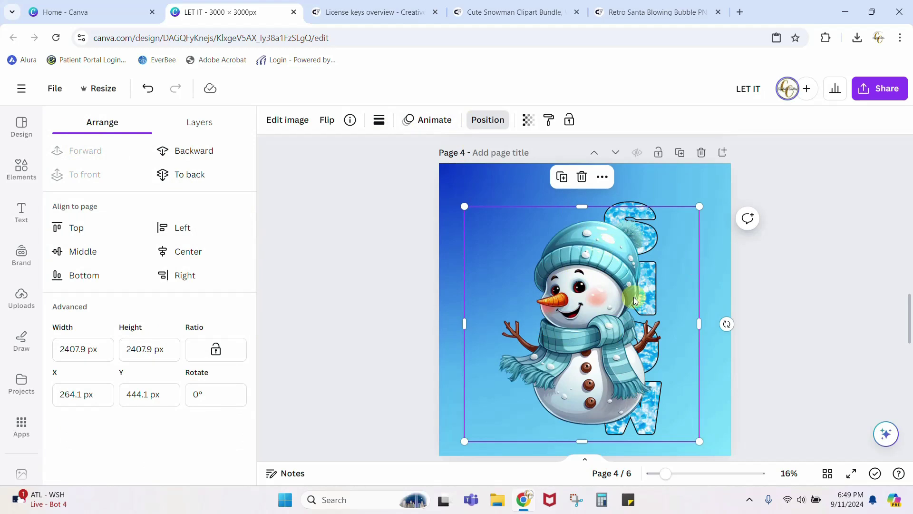
Send the snowman behind the SNOW lettering on page 4 and crop its right side to the lettering's left edge
left_click(188, 154)
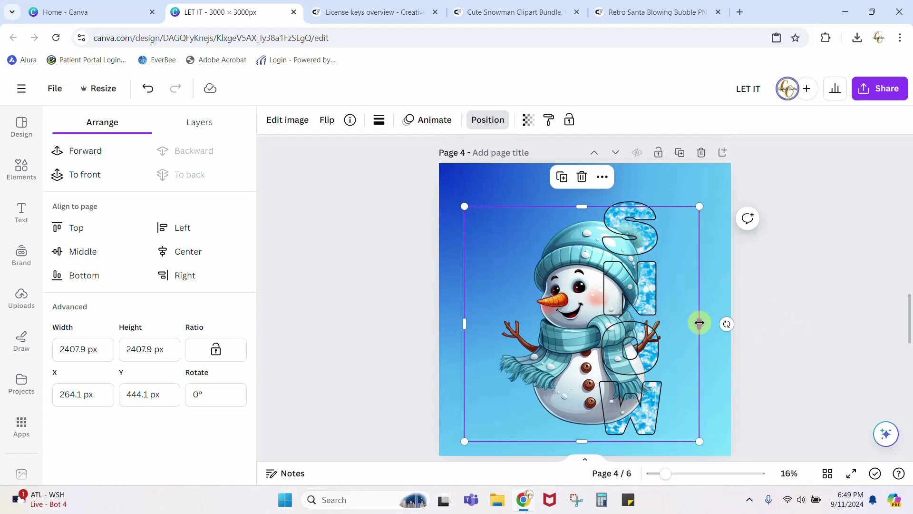
left_click_drag(699, 323, 595, 338)
left_click(718, 328)
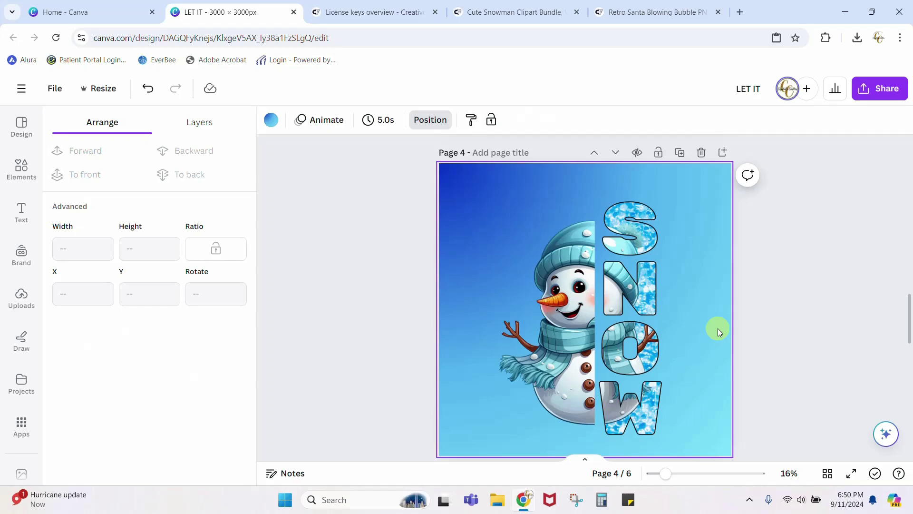
Set the background of the blank page 3 to the bright red from the photo colors
scroll(718, 331, "up", 15)
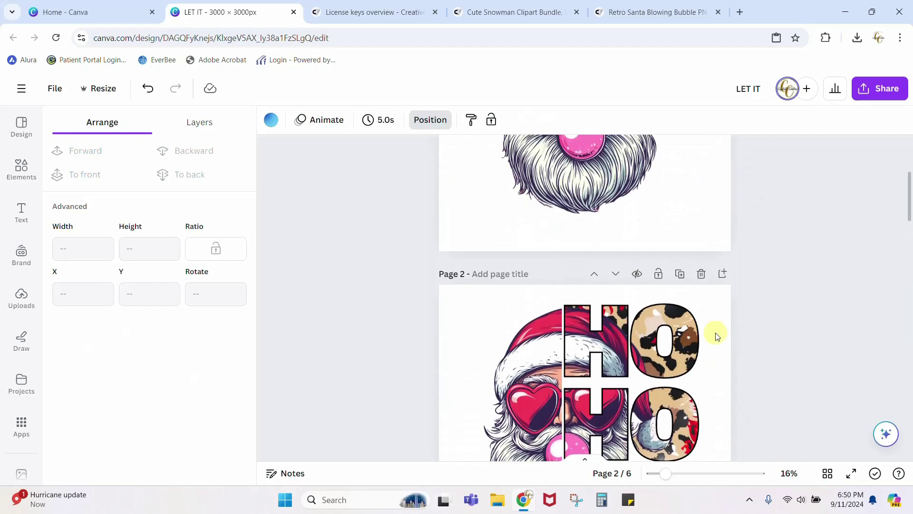
scroll(718, 337, "down", 4)
scroll(645, 272, "up", 1)
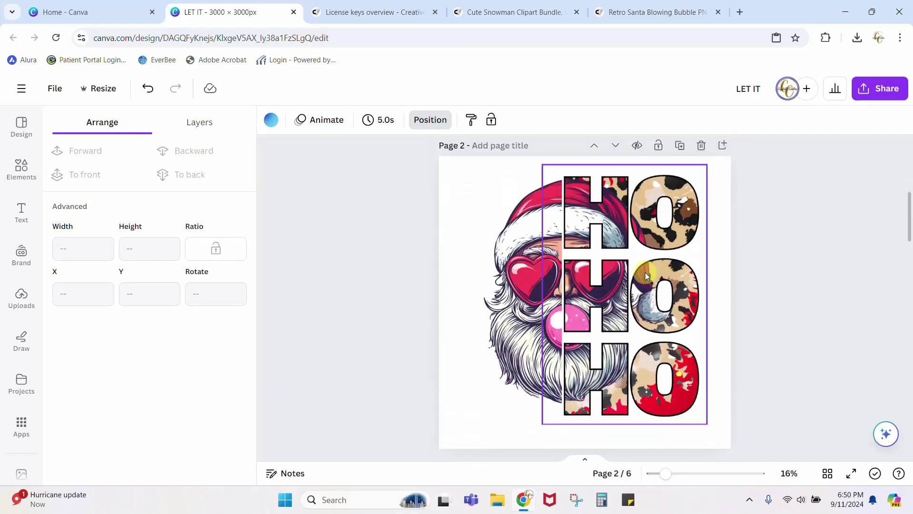
scroll(645, 272, "down", 8)
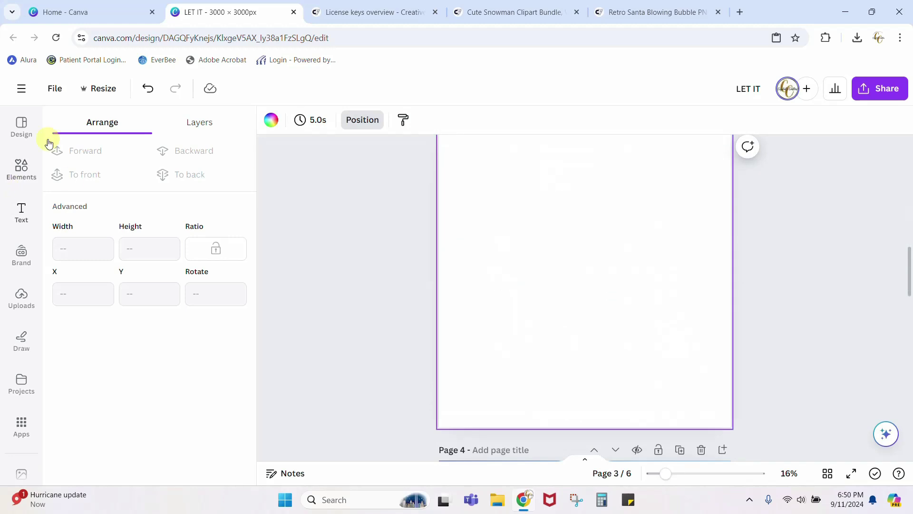
left_click(271, 120)
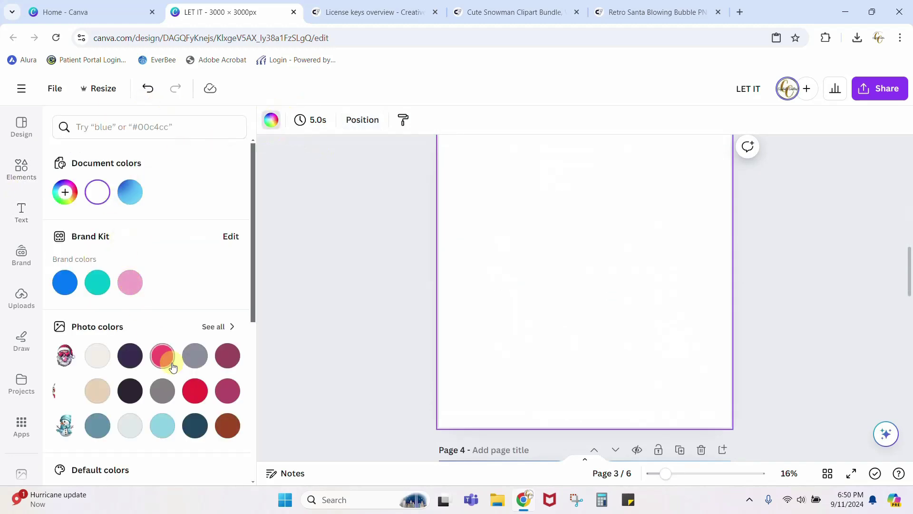
left_click(195, 391)
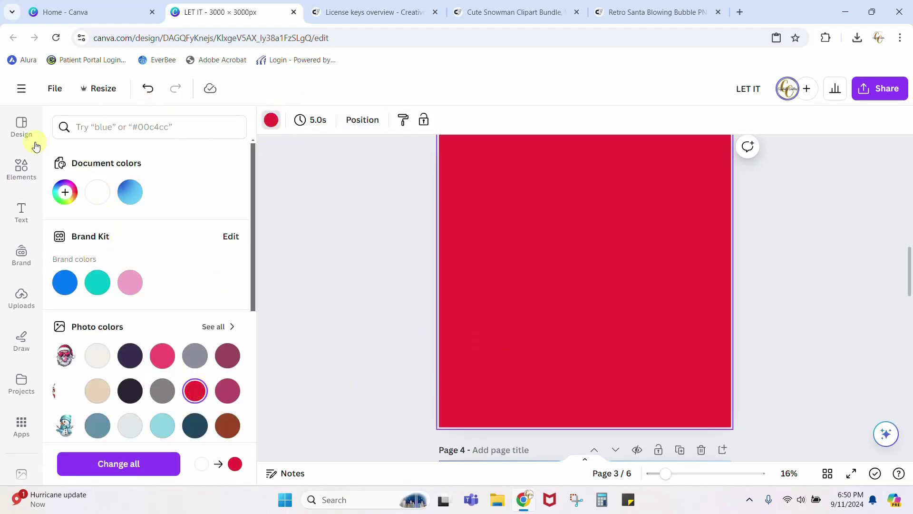
Search the elements library for CHEETAH PRINT and limit the results to graphics
left_click(20, 175)
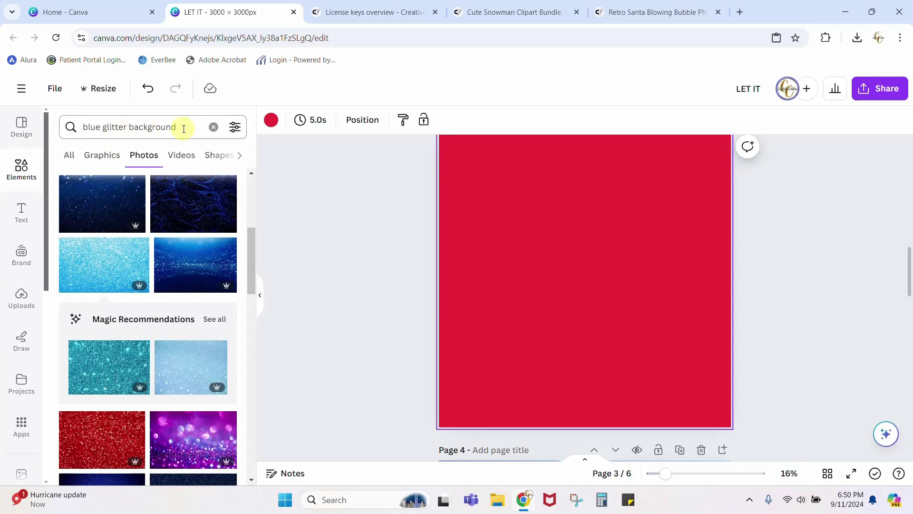
left_click(210, 131)
type("C")
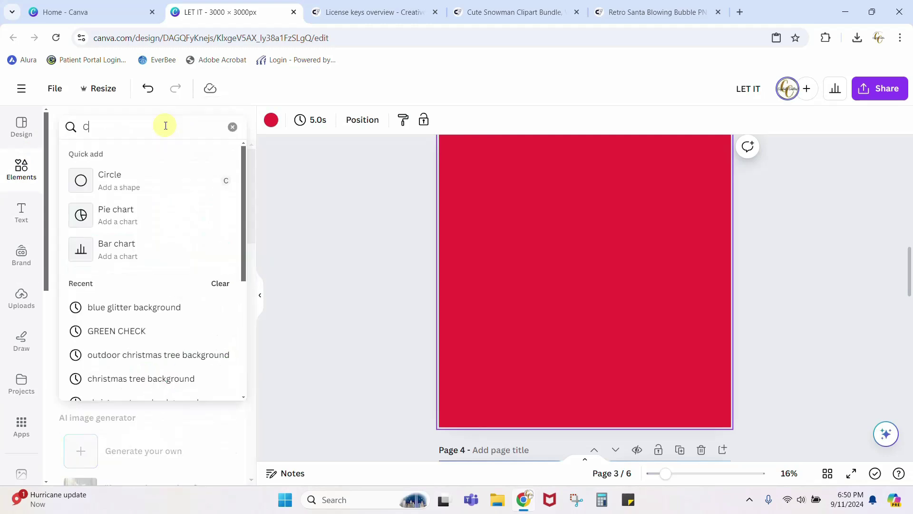
type("HEETAH PRINT")
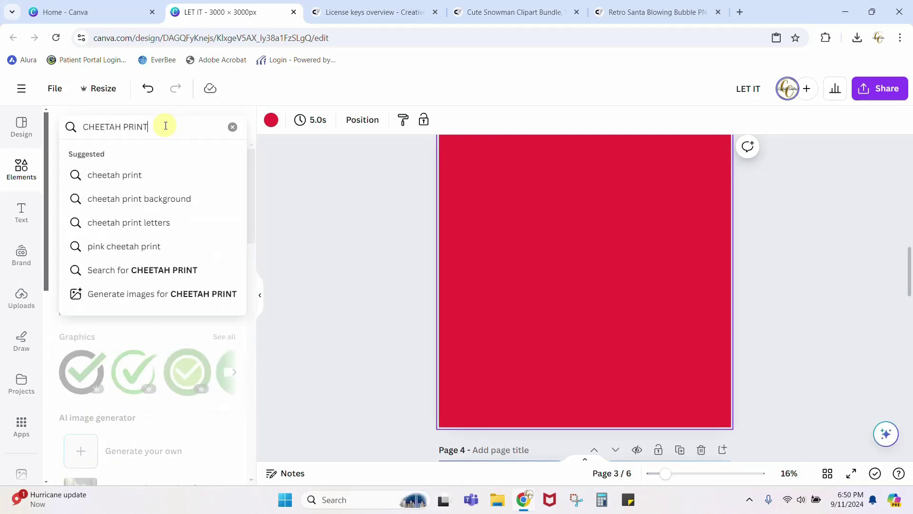
key("Return")
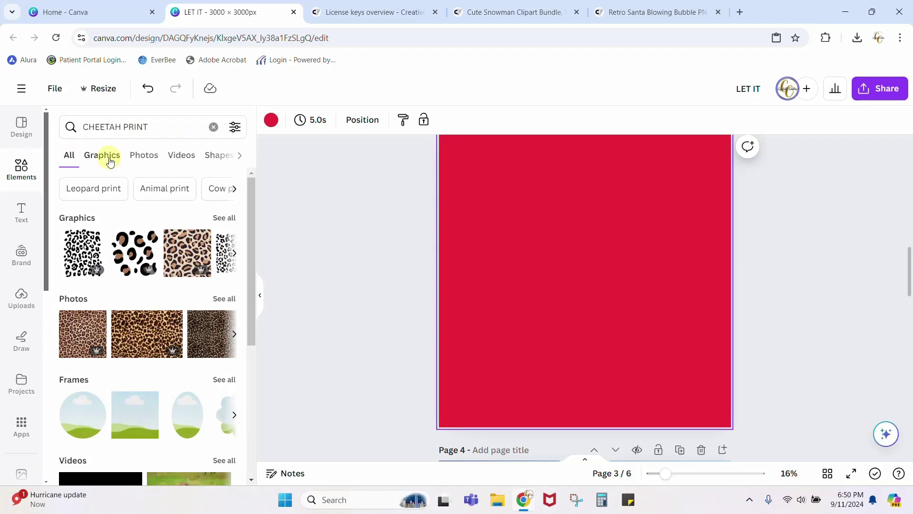
left_click(103, 156)
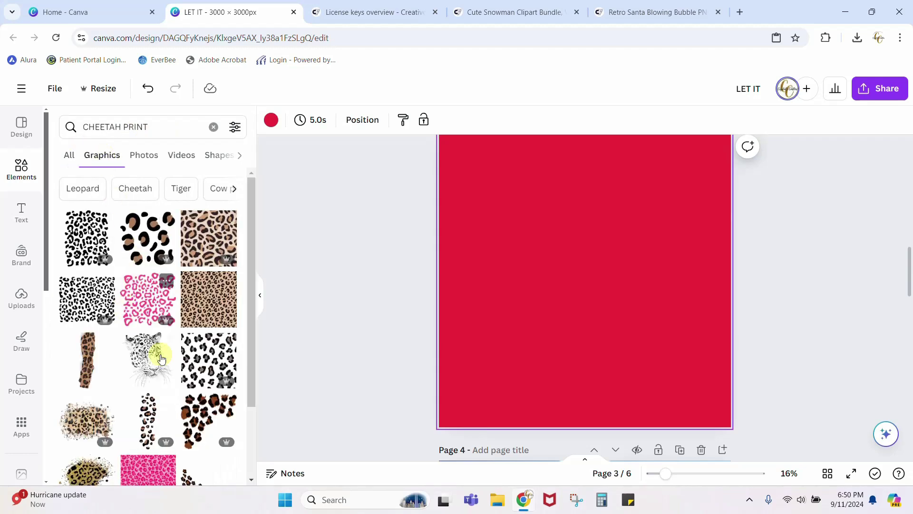
Add the brown and black cheetah-spot corner graphic to page 3, enlarge it and center it on the red background
left_click(198, 413)
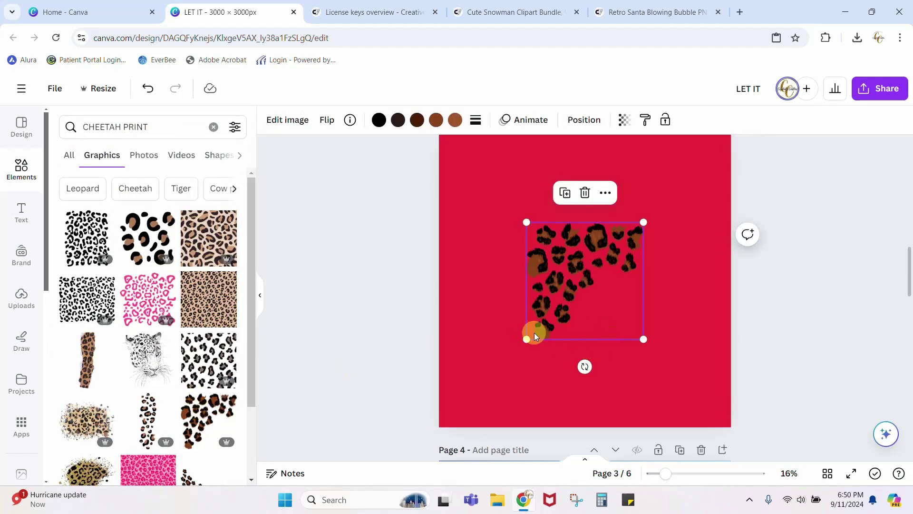
left_click_drag(528, 337, 488, 378)
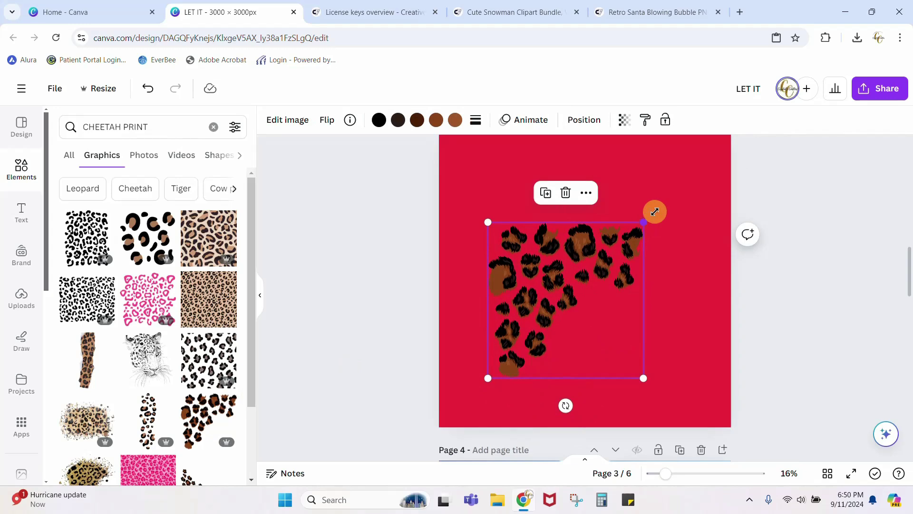
left_click_drag(655, 212, 653, 198)
left_click_drag(582, 229, 577, 249)
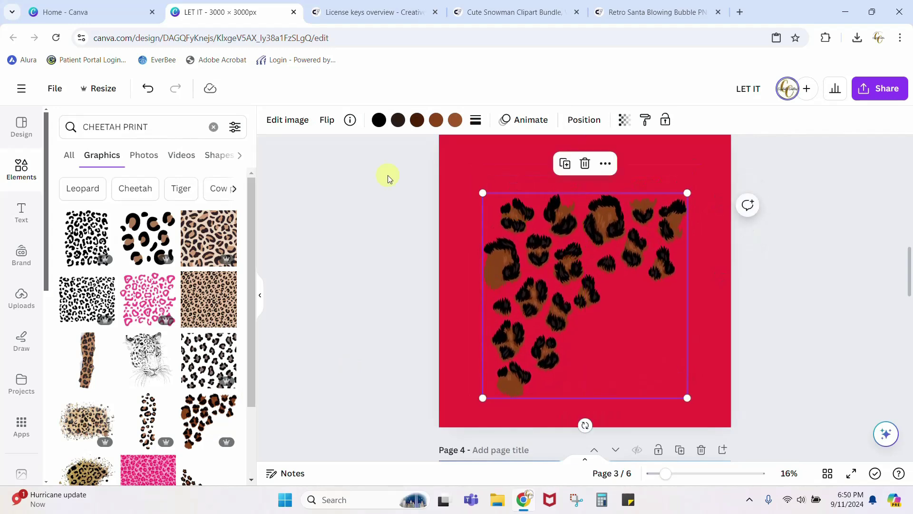
Copy the Santa from page 1 onto page 3, shrink it and place it over the left part of the cheetah print
scroll(336, 301, "up", 15)
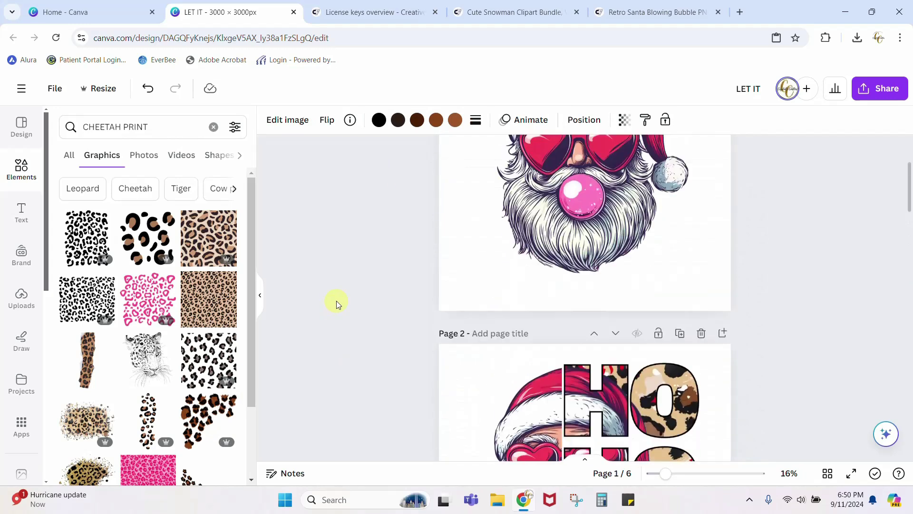
left_click(569, 302)
scroll(569, 303, "down", 4)
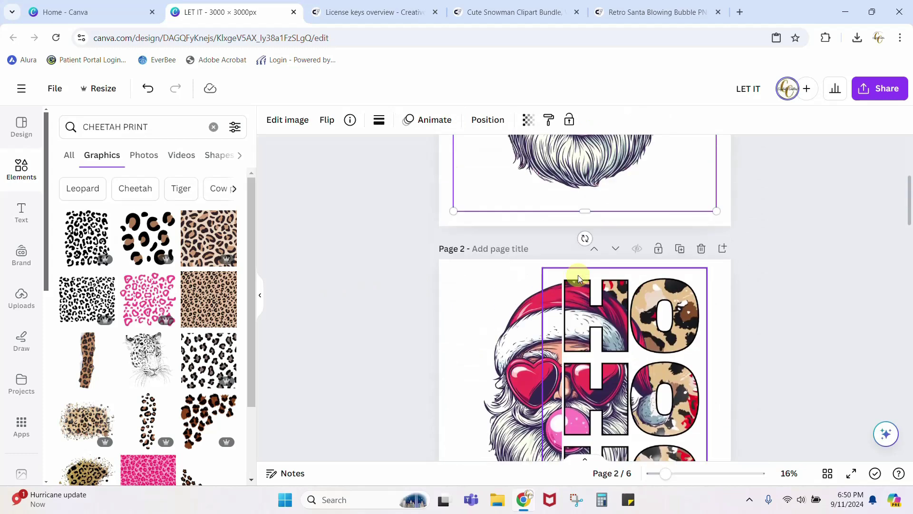
scroll(578, 275, "up", 3)
right_click(578, 265)
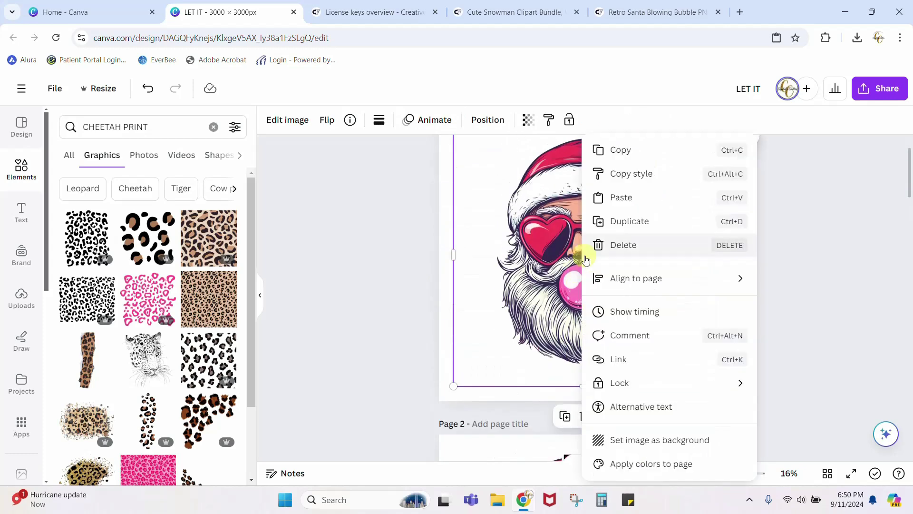
left_click(637, 149)
scroll(638, 157, "down", 10)
right_click(578, 210)
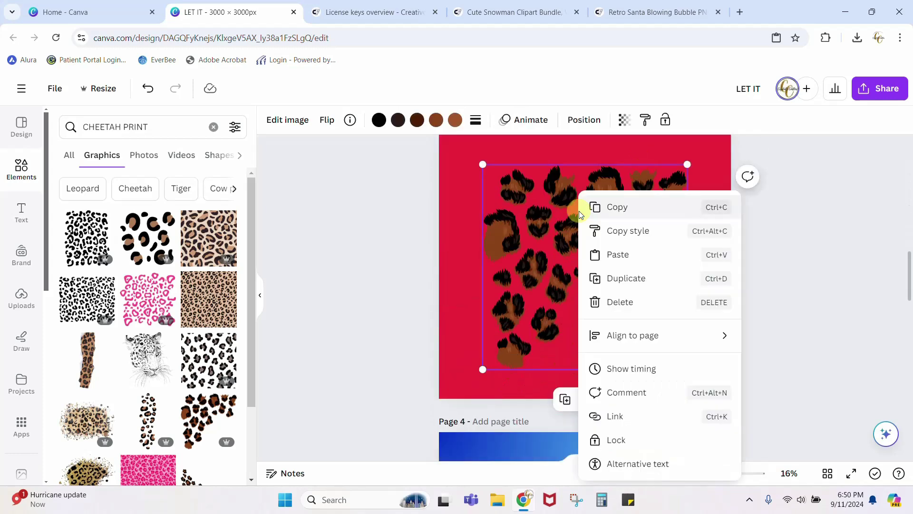
left_click(624, 254)
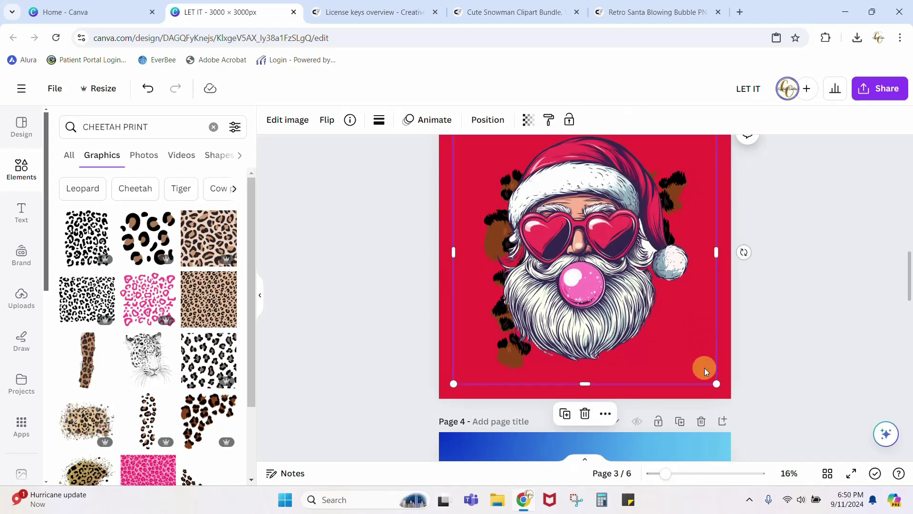
left_click_drag(716, 382, 509, 180)
left_click_drag(481, 152, 514, 263)
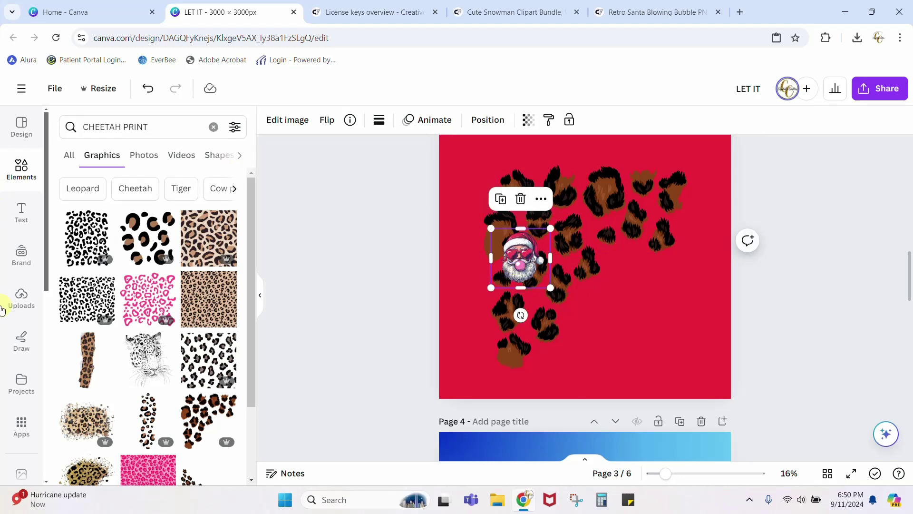
Open FontFrame and review its image, text and outline settings alongside the snowman designs on pages 4 and 5
left_click(37, 418)
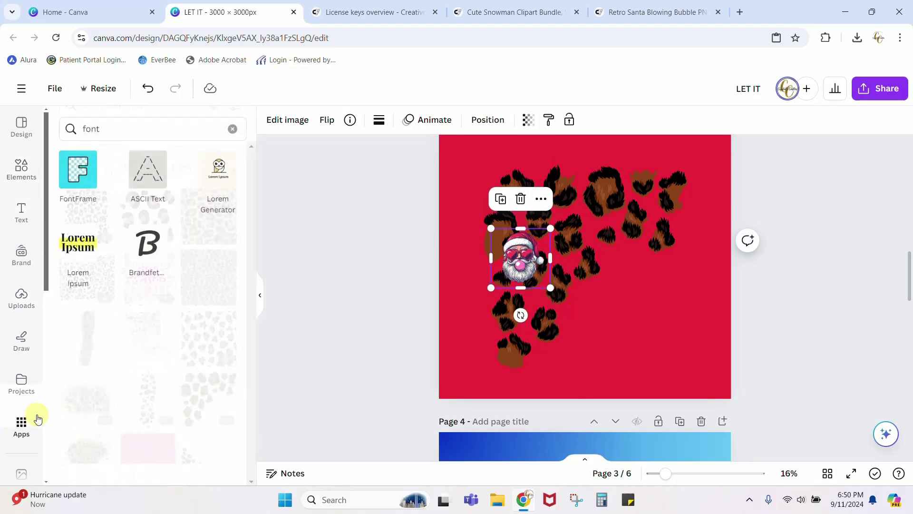
left_click(75, 186)
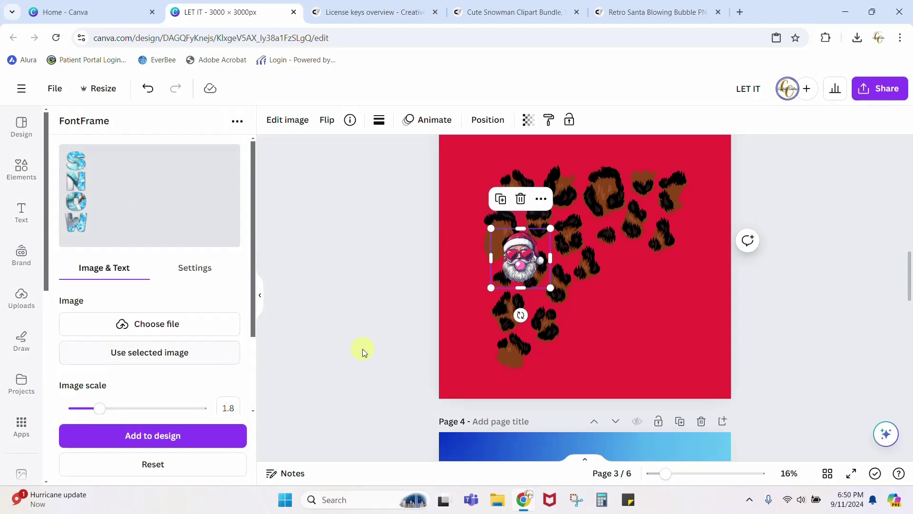
scroll(500, 294, "down", 5)
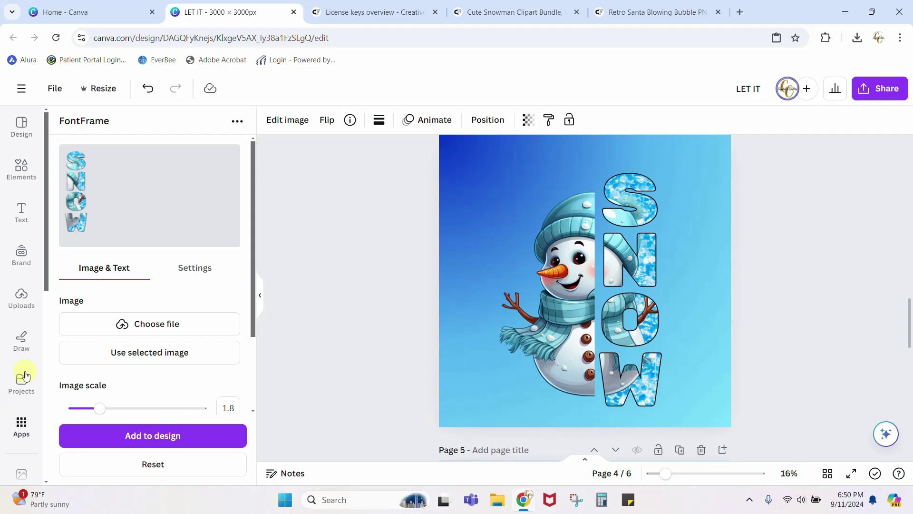
scroll(157, 279, "down", 2)
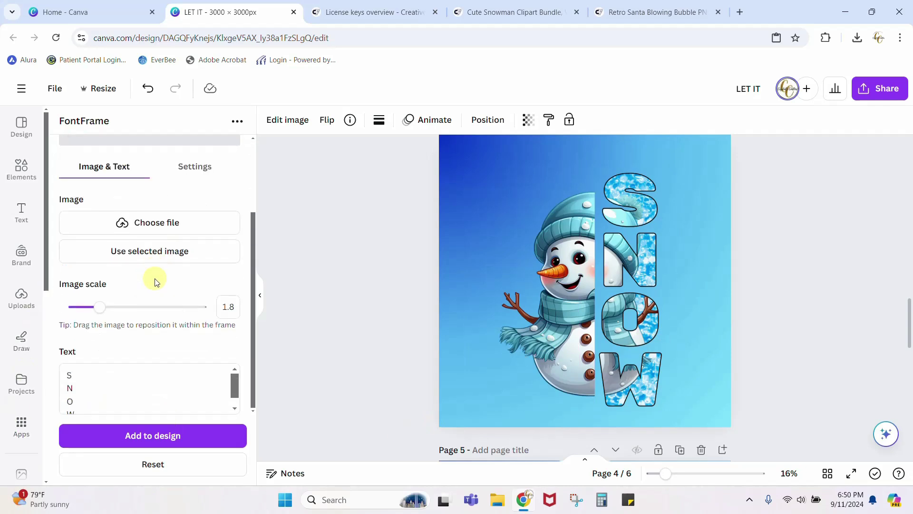
scroll(138, 285, "up", 1)
scroll(142, 279, "up", 1)
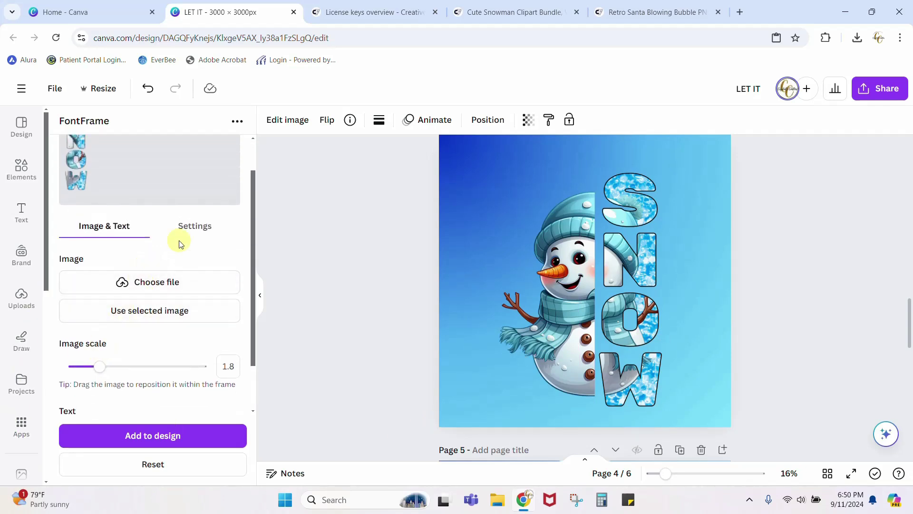
left_click(194, 226)
scroll(166, 295, "down", 3)
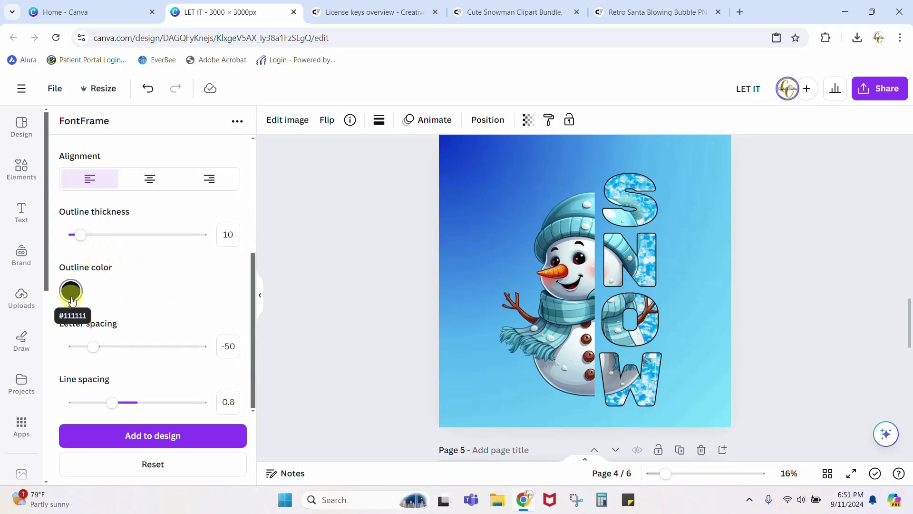
scroll(611, 257, "down", 5)
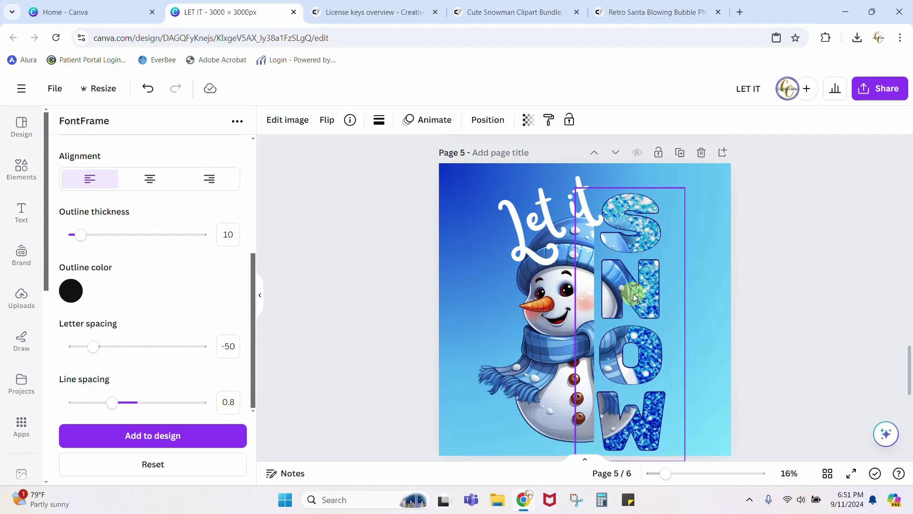
scroll(633, 296, "up", 3)
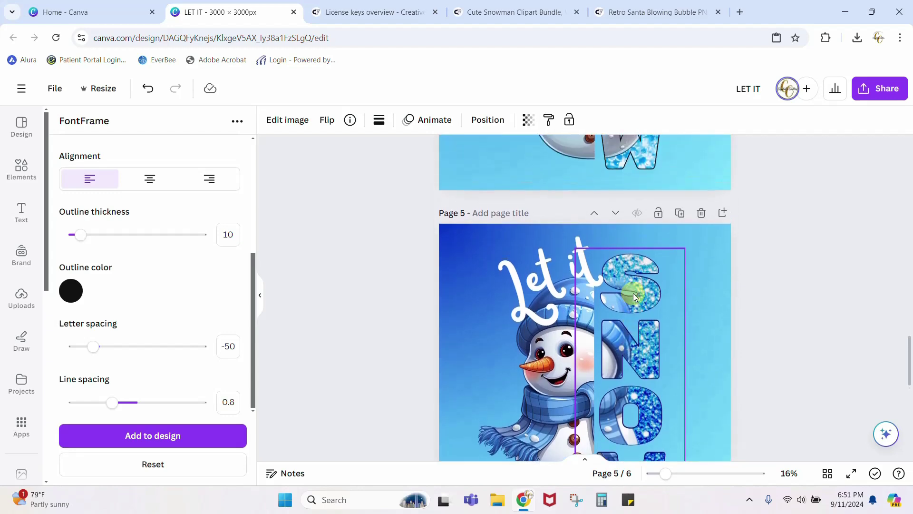
scroll(624, 360, "down", 2)
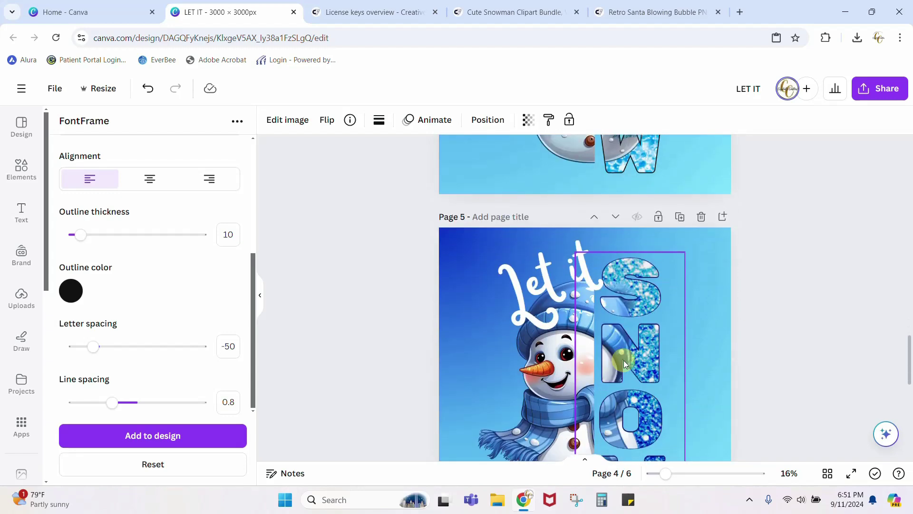
scroll(624, 361, "up", 5)
Add a text box reading "Let it" to the snowman design on page 4
left_click(452, 356)
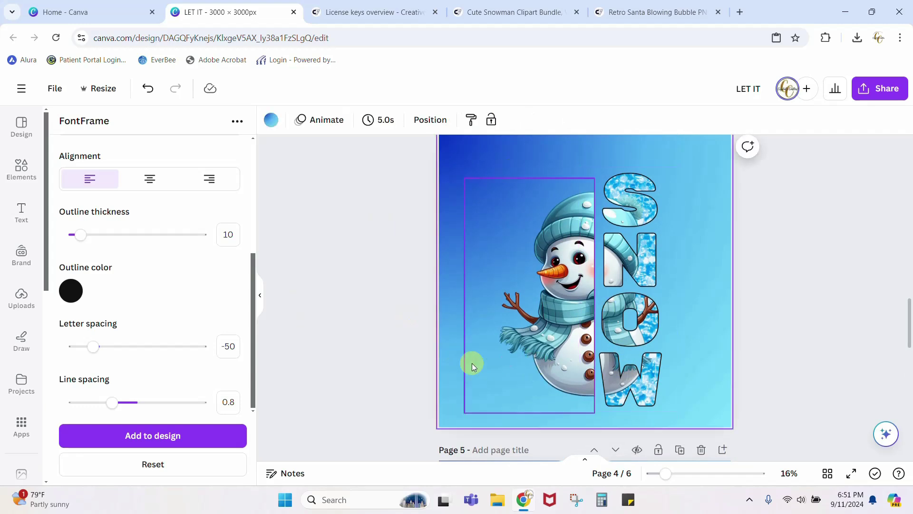
type("text")
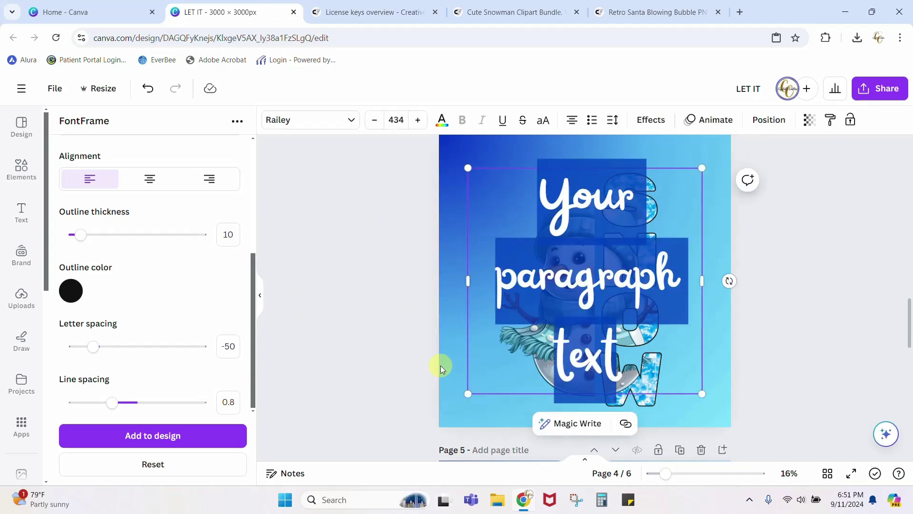
type("LET IT")
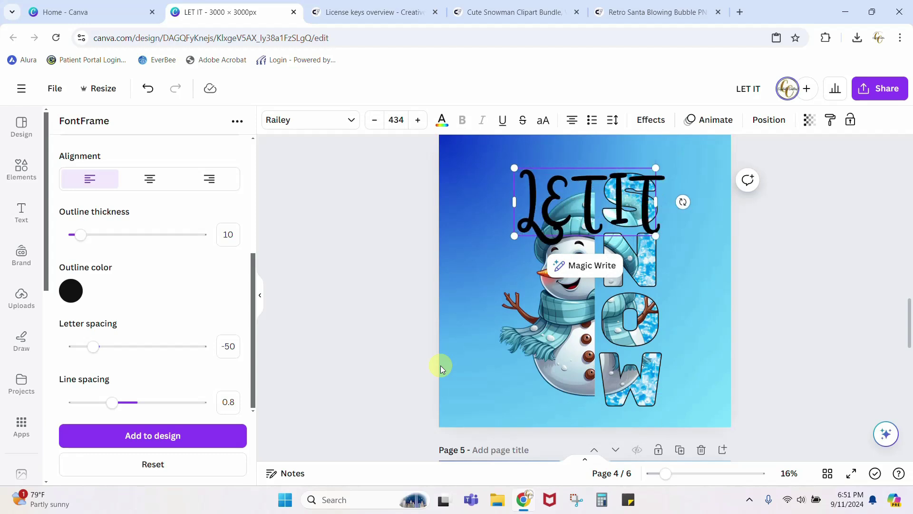
key("Caps_Lock")
key("BackSpace")
key("BackSpace")
key("BackSpace")
key("BackSpace")
key("BackSpace")
type("et")
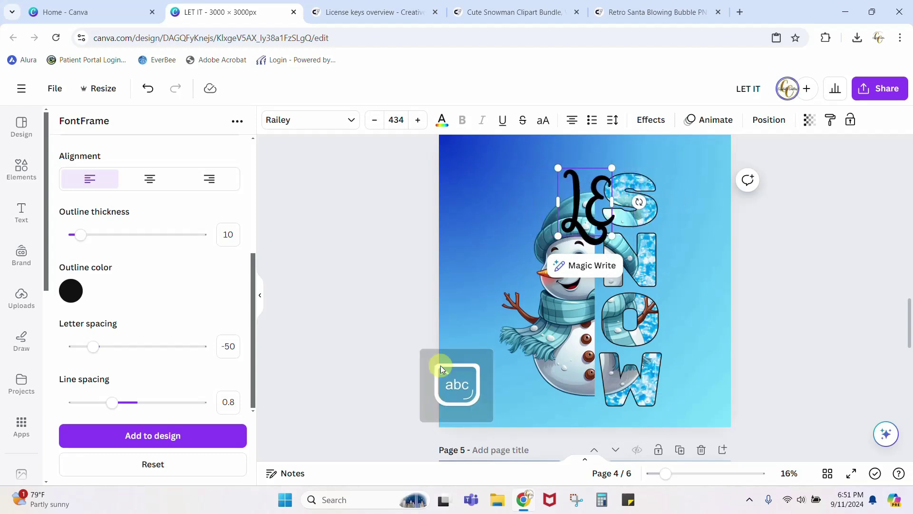
type(" it")
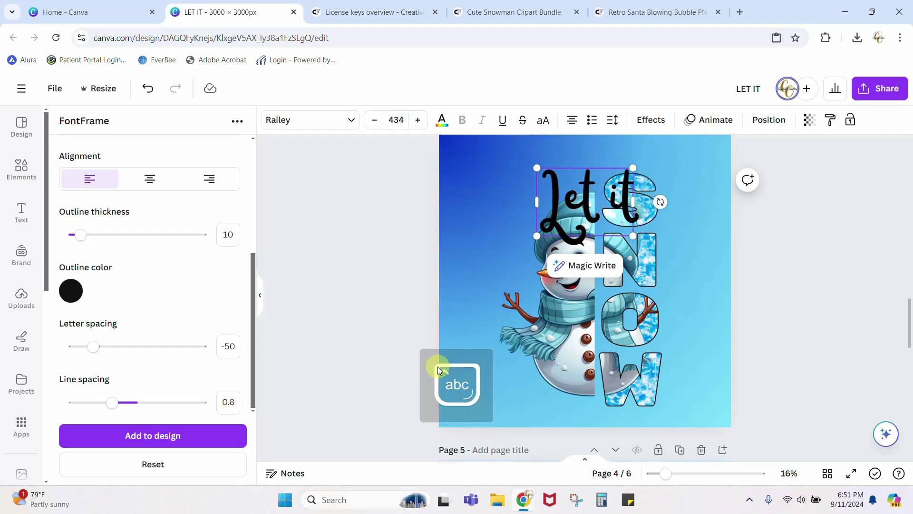
left_click(292, 126)
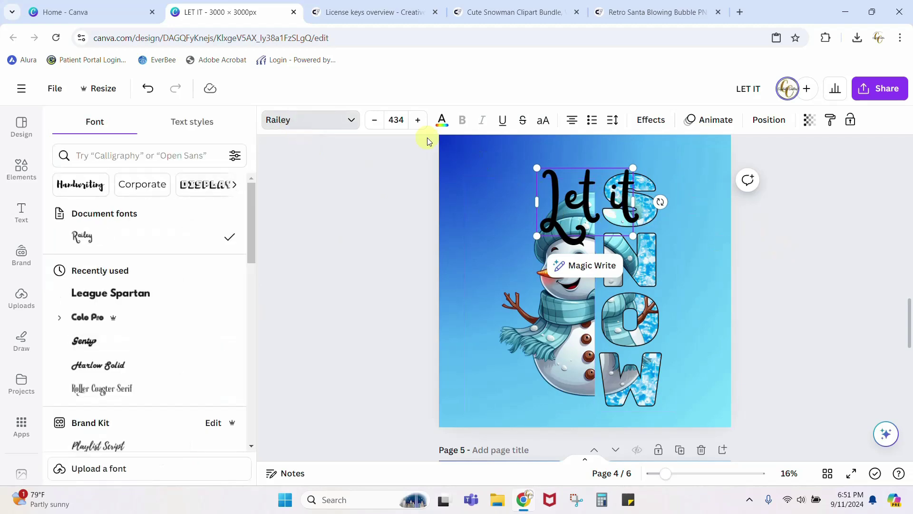
scroll(167, 346, "down", 10)
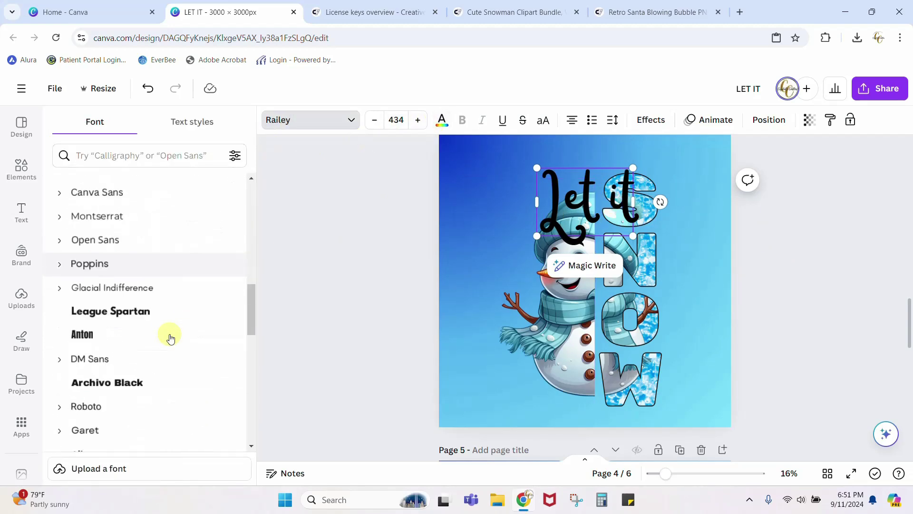
scroll(171, 338, "up", 10)
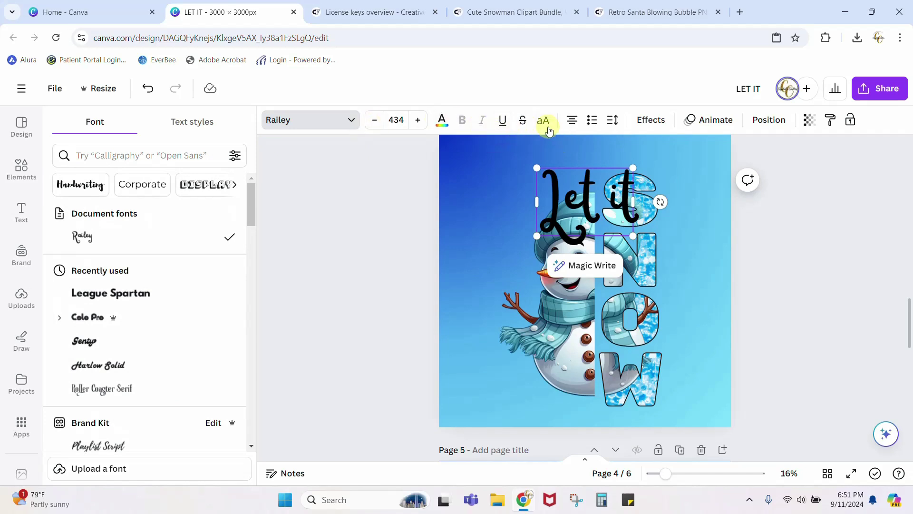
Make the "Let it" text white at font size 284 and place it above the snowman's hat, tilted upward toward the S
left_click(443, 123)
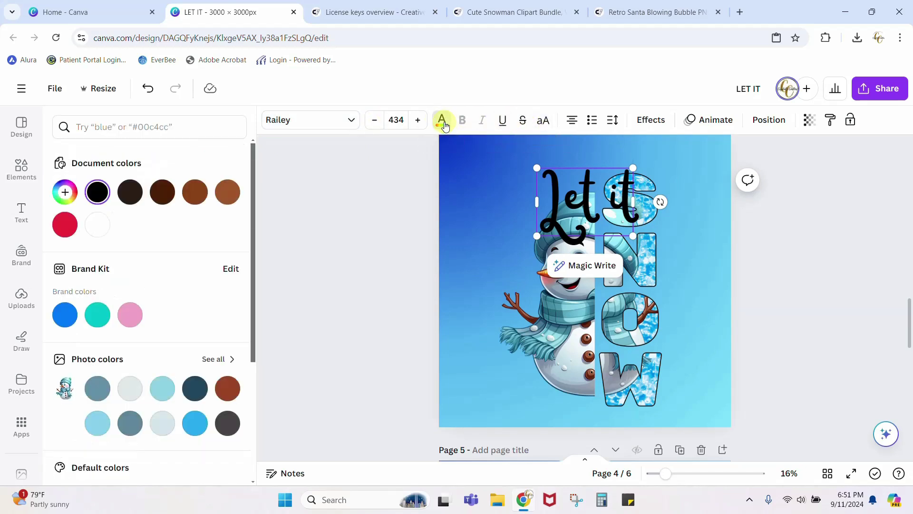
left_click(100, 226)
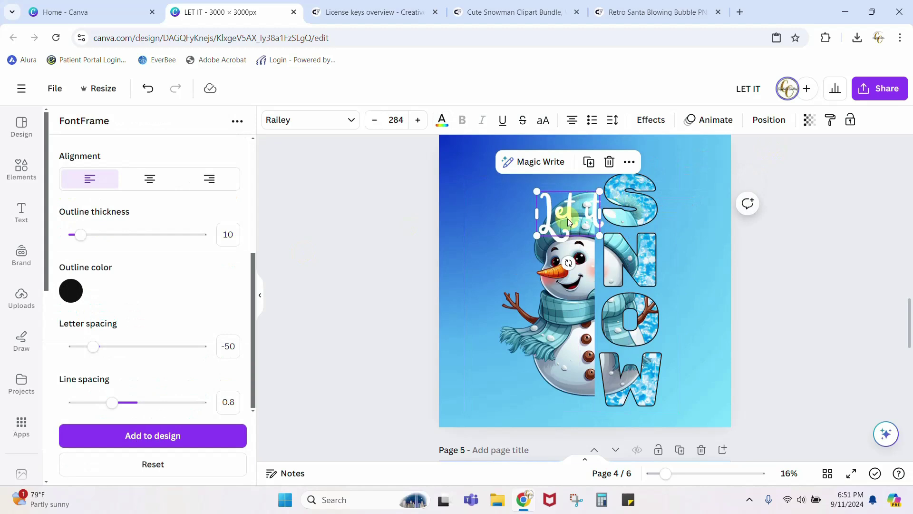
left_click_drag(567, 222, 568, 187)
left_click_drag(632, 182, 639, 159)
left_click(639, 162)
left_click(780, 242)
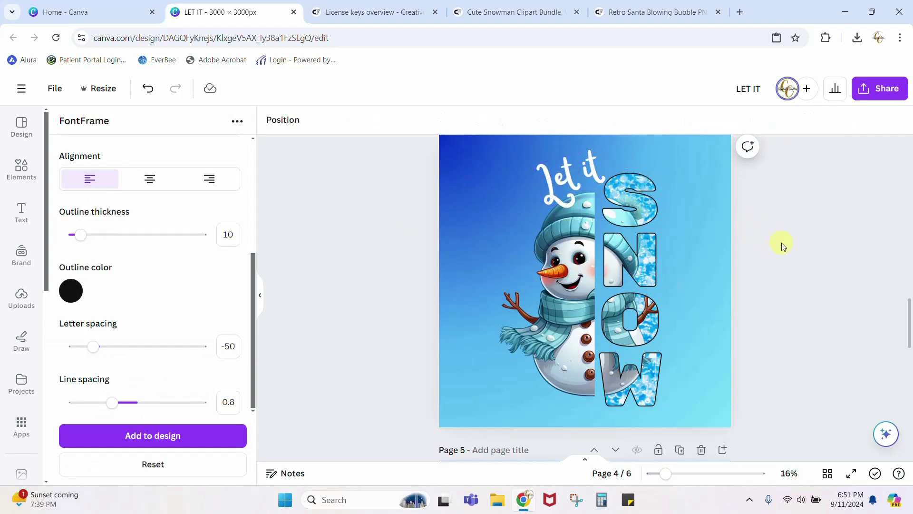